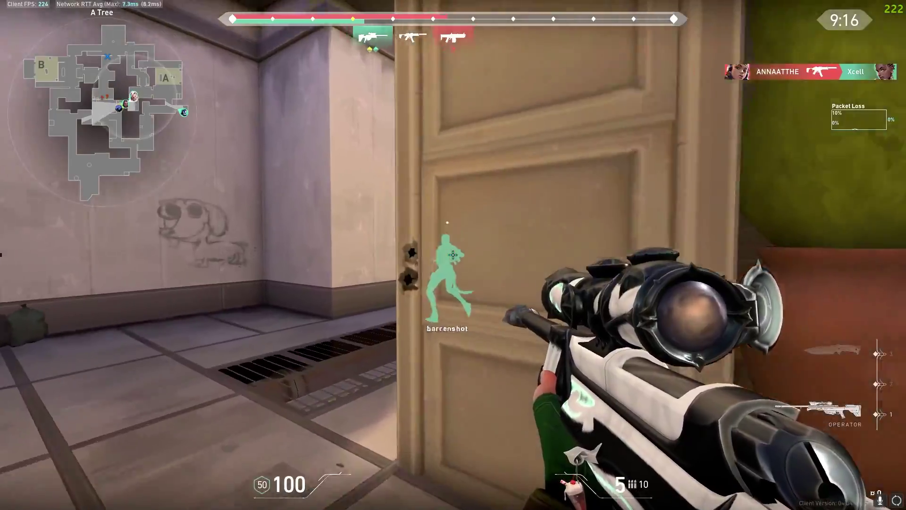
# - Advance past the wall and scope in with the Operator to kill the first enemy
pyautogui.press('w')
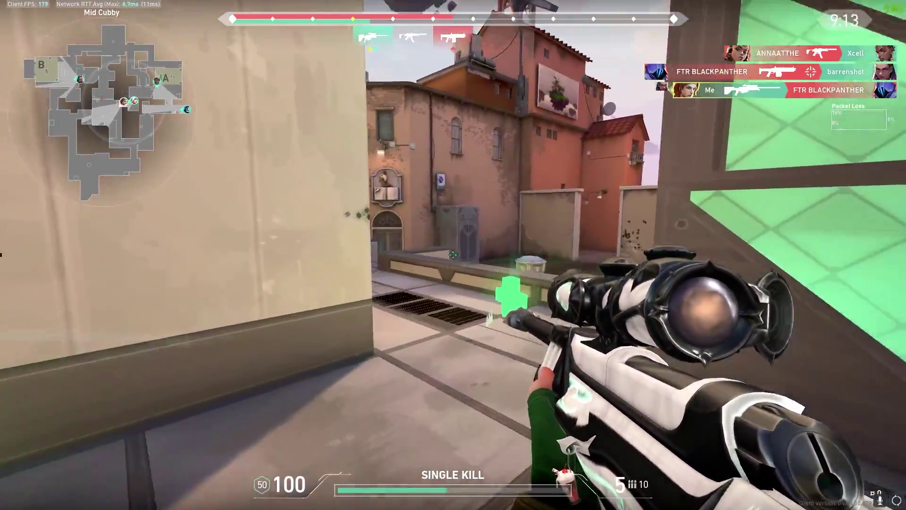
pyautogui.rightClick(453, 255)
pyautogui.rightClick(453, 255)
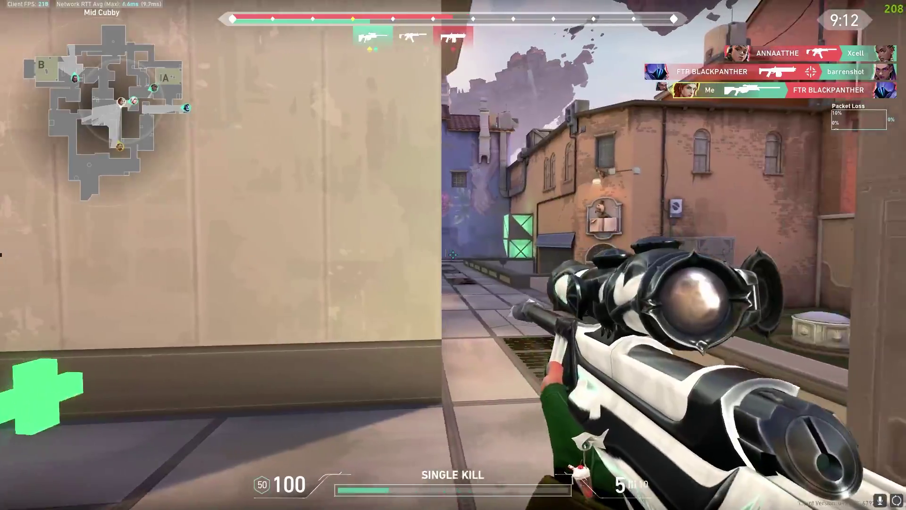
pyautogui.press('d')
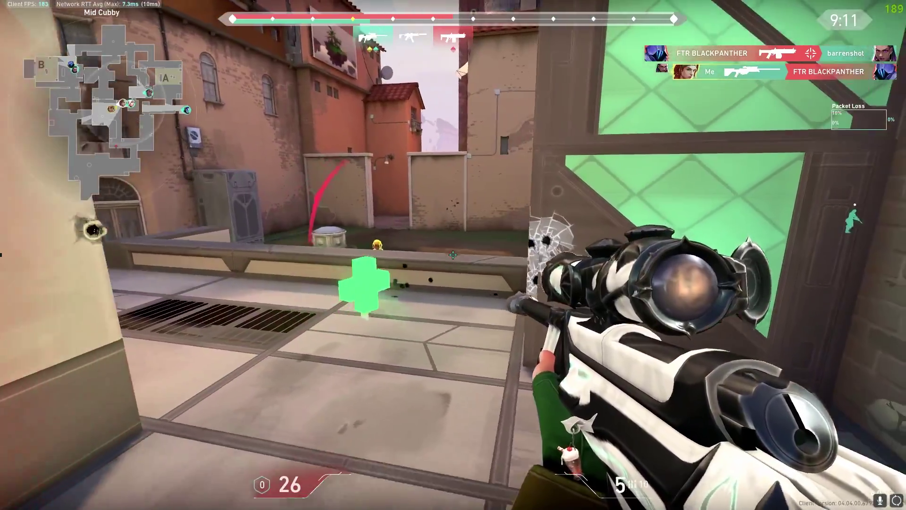
pyautogui.rightClick(453, 255)
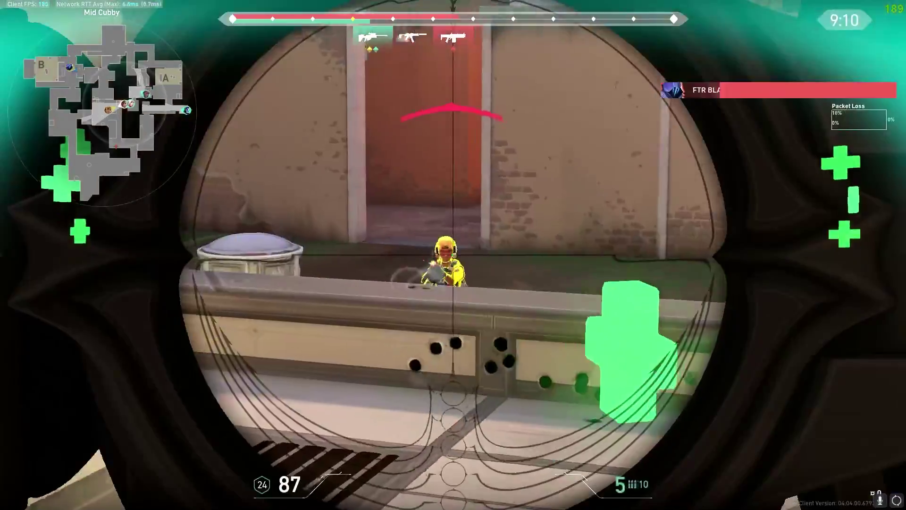
pyautogui.click(453, 255)
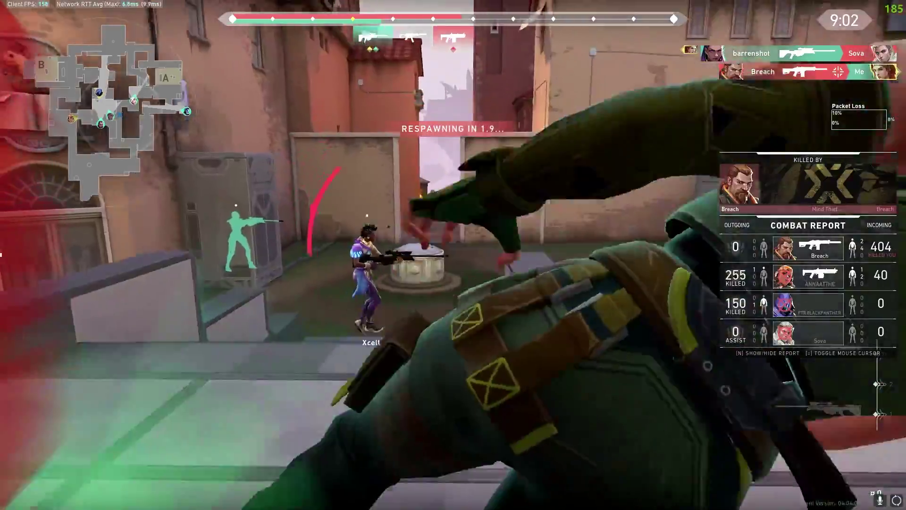
# - Check the scoreboard, then scope in again with the Operator and fire at the next enemy
pyautogui.press('Tab')
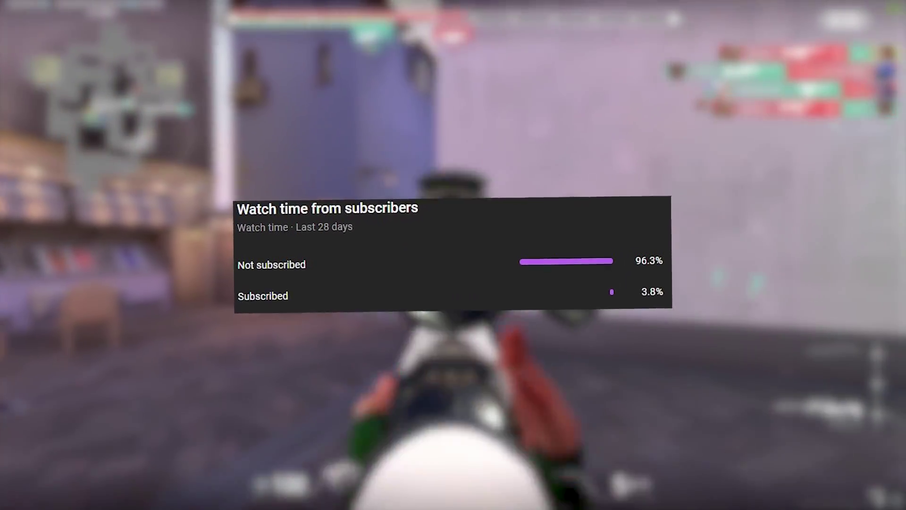
pyautogui.rightClick(453, 255)
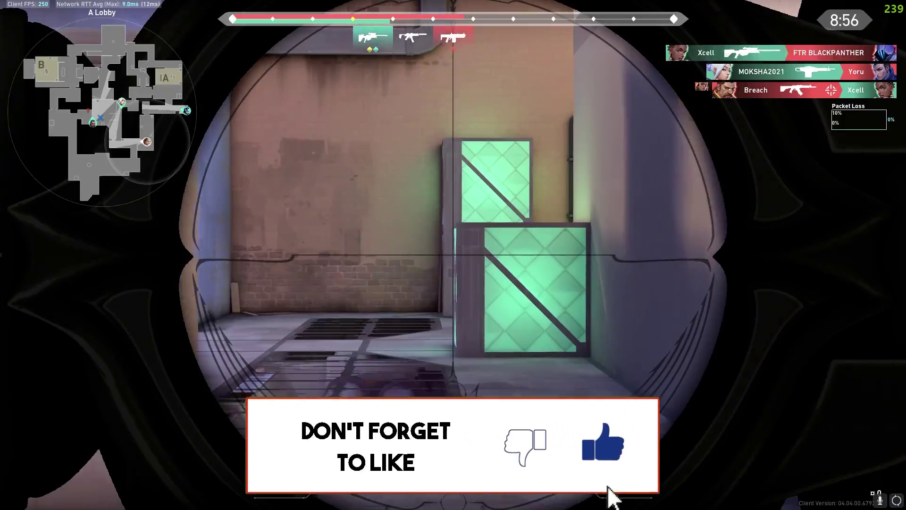
pyautogui.rightClick(453, 254)
pyautogui.rightClick(453, 255)
pyautogui.rightClick(453, 255)
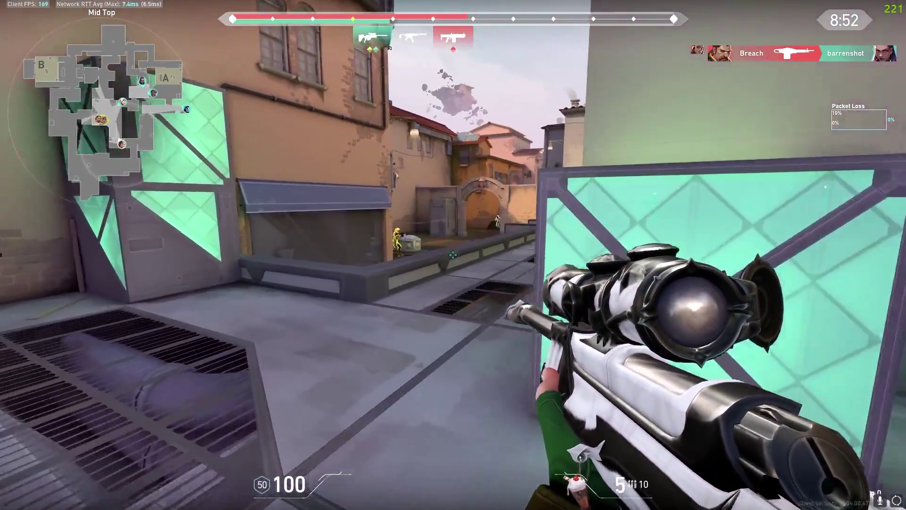
pyautogui.rightClick(453, 255)
pyautogui.click(453, 255)
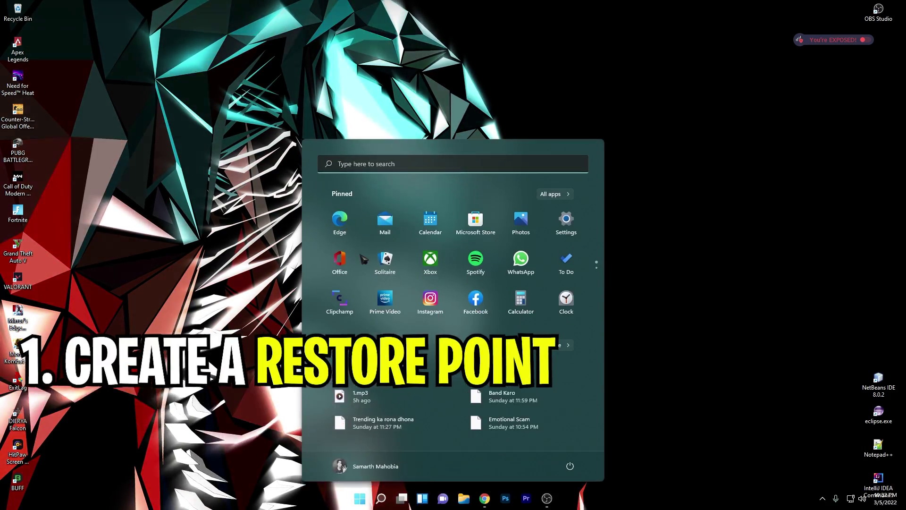
# - In System Protection, select Local Disk (C:) and start a new restore point with a typed description
pyautogui.write('reate a restore point')
pyautogui.press('Return')
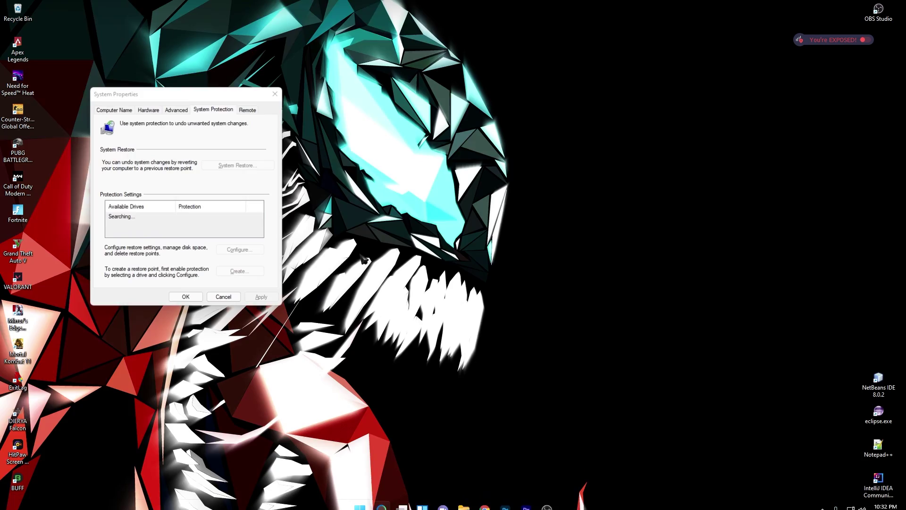
pyautogui.click(156, 225)
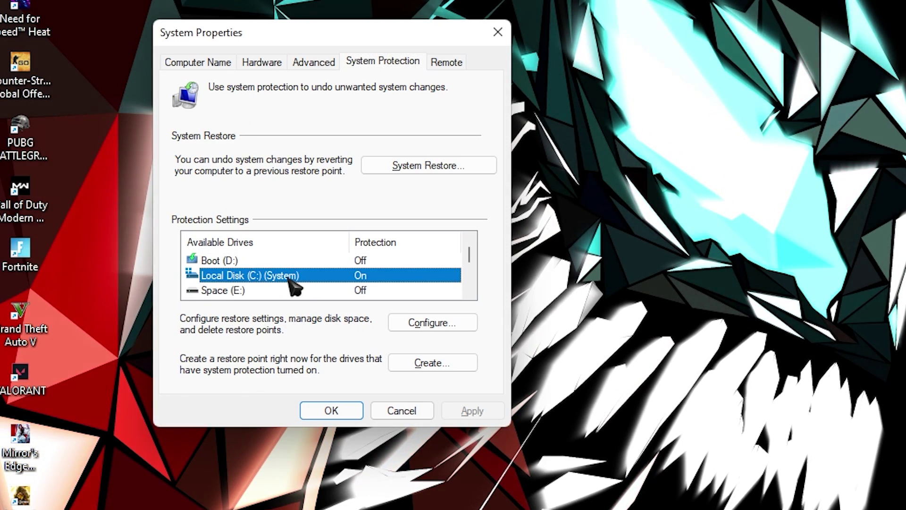
pyautogui.click(434, 324)
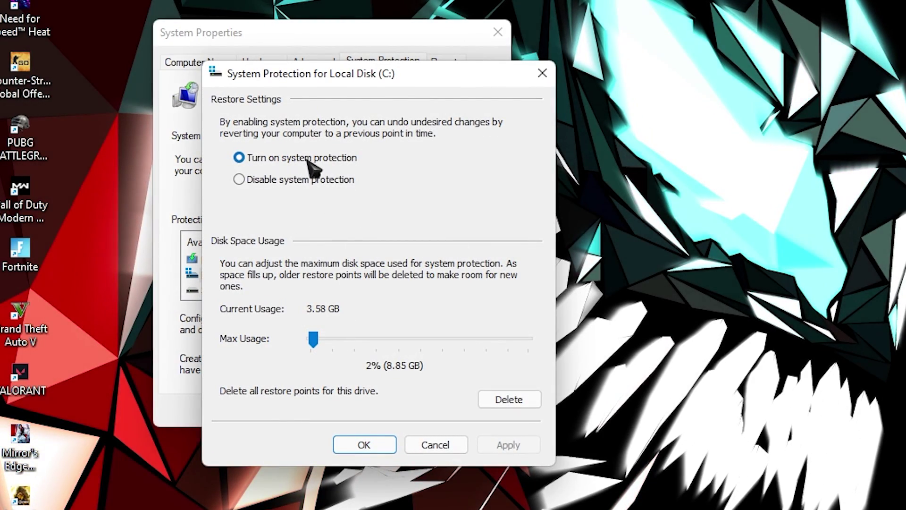
pyautogui.click(432, 444)
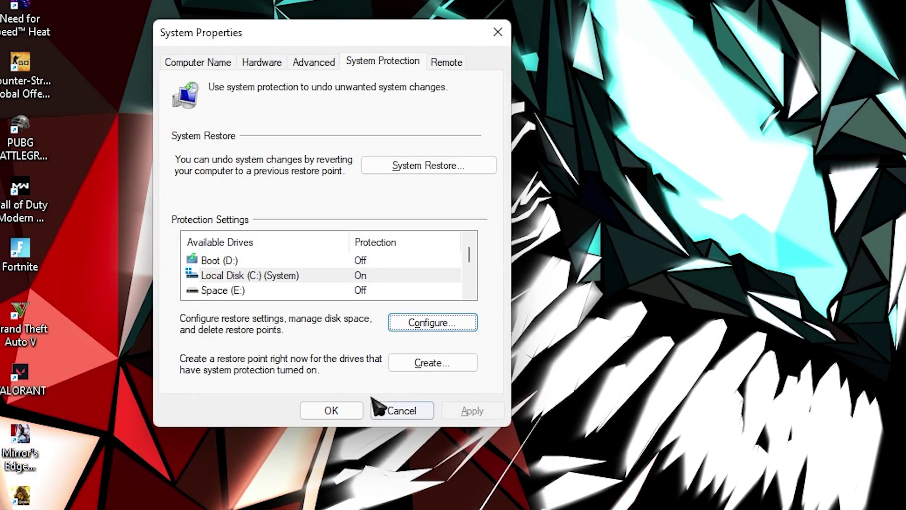
pyautogui.click(420, 364)
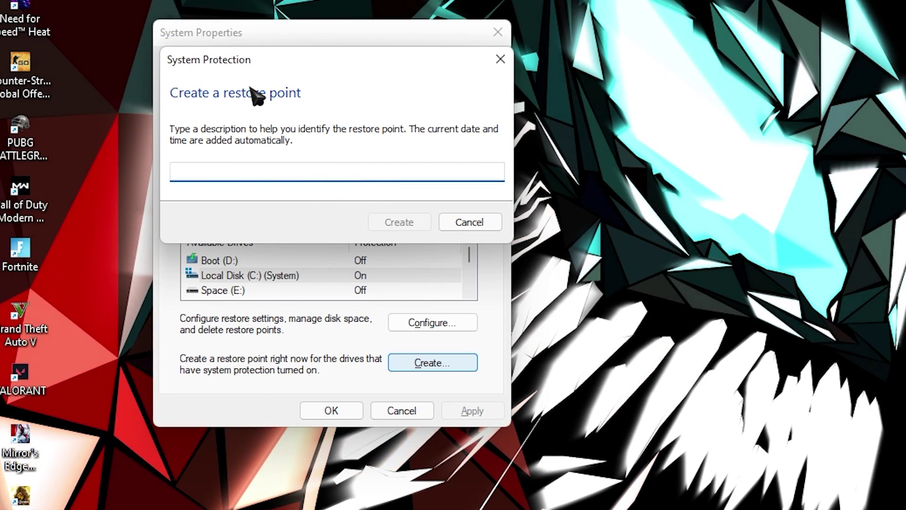
pyautogui.write('Ne')
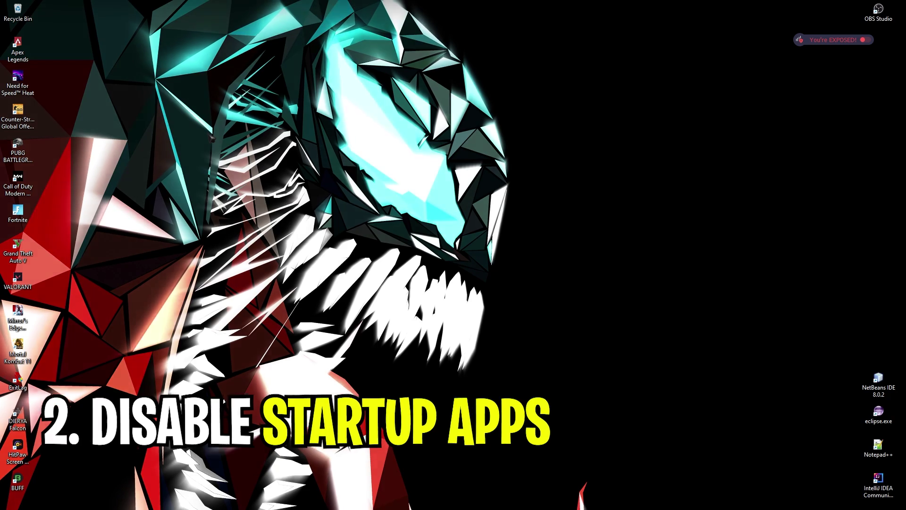
pyautogui.hotkey('ctrl', 'shift', 'Escape')
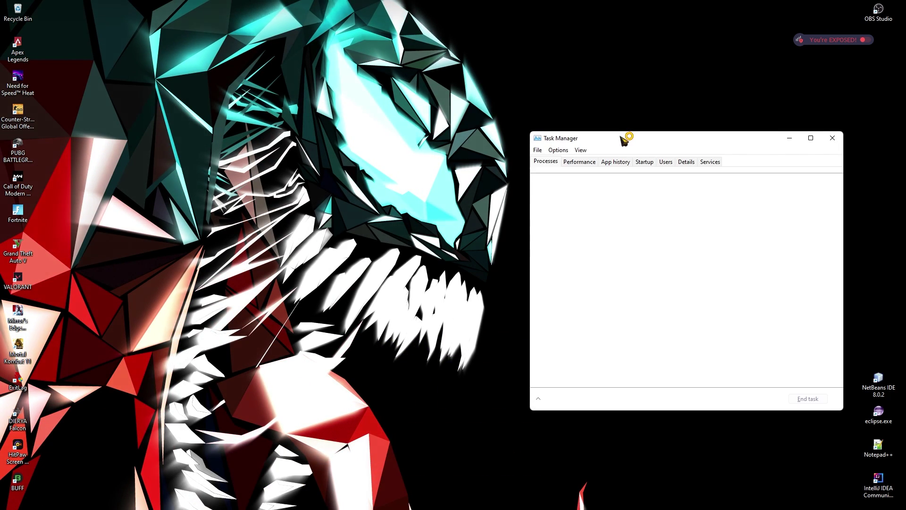
pyautogui.moveTo(624, 141); pyautogui.dragTo(353, 79)
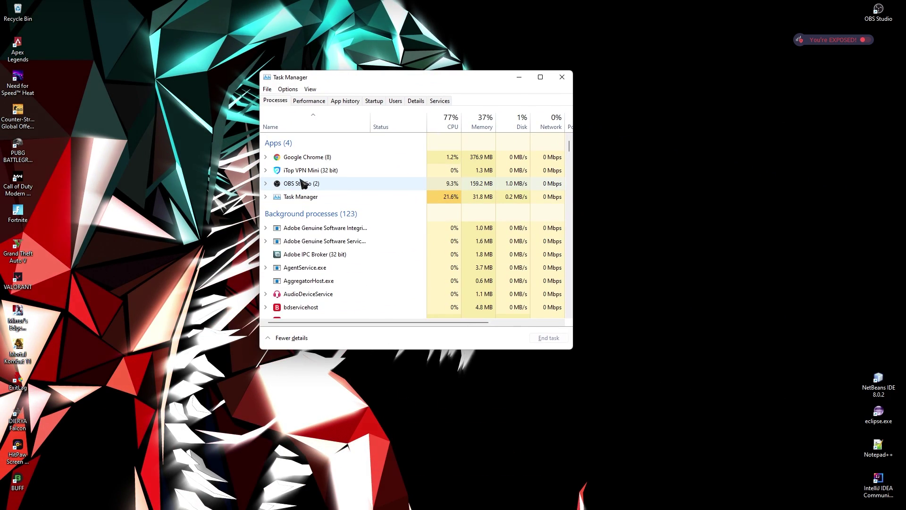
pyautogui.click(376, 101)
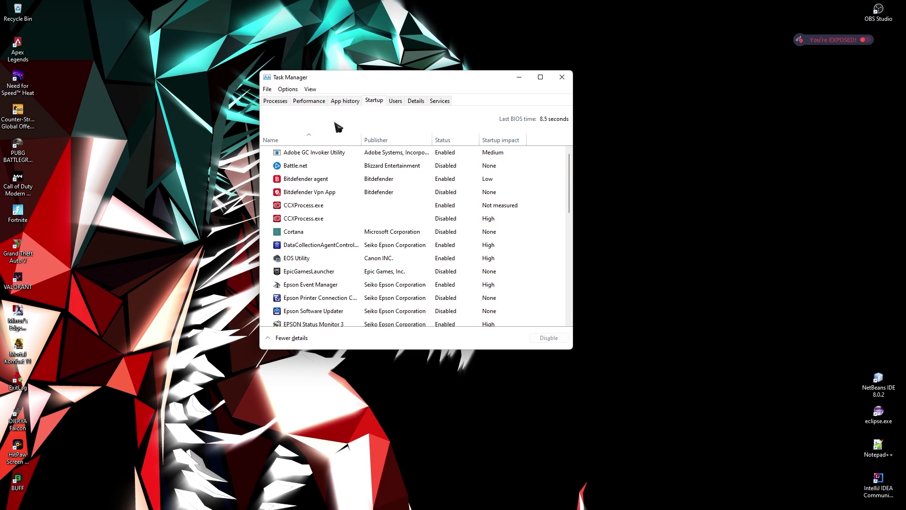
pyautogui.scroll(-2, 343, 189)
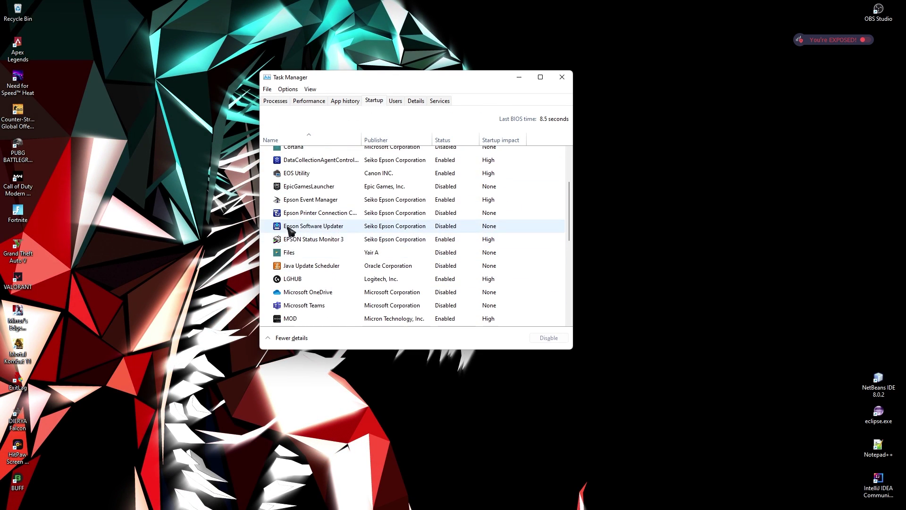
pyautogui.click(336, 186)
pyautogui.scroll(2, 378, 198)
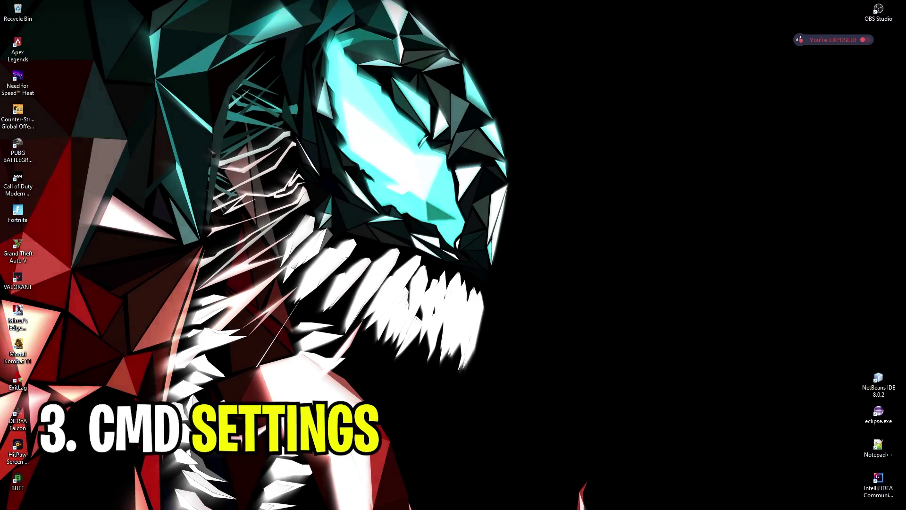
# - Run 'netsh winsock reset' and 'ipconfig /flushdns' in an administrator Command Prompt
pyautogui.press('super')
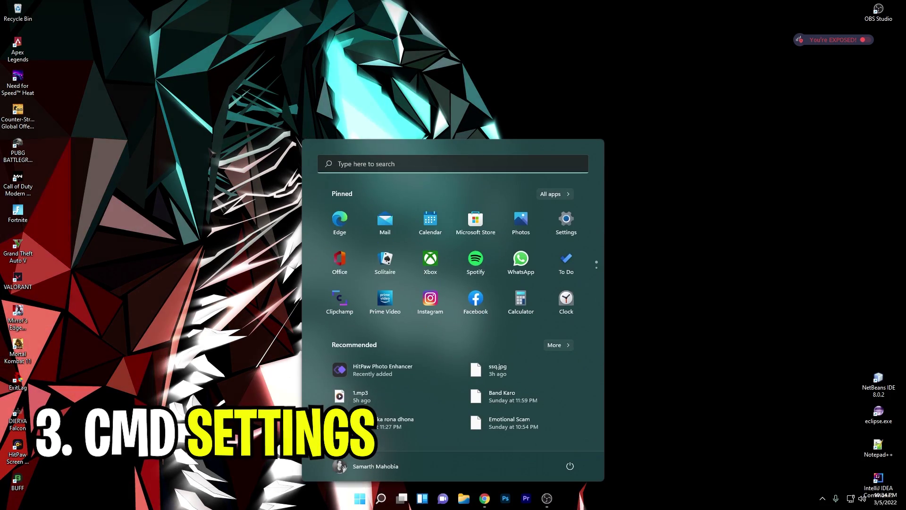
pyautogui.write('cmd')
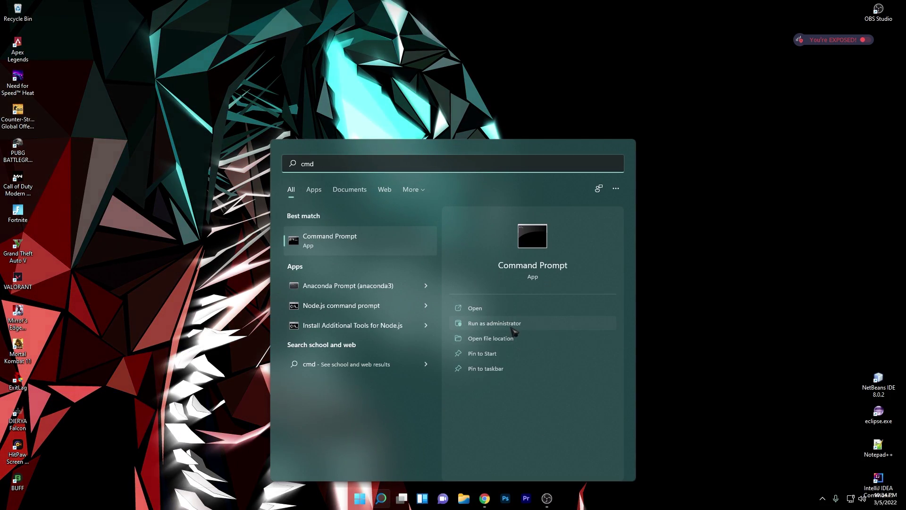
pyautogui.click(512, 325)
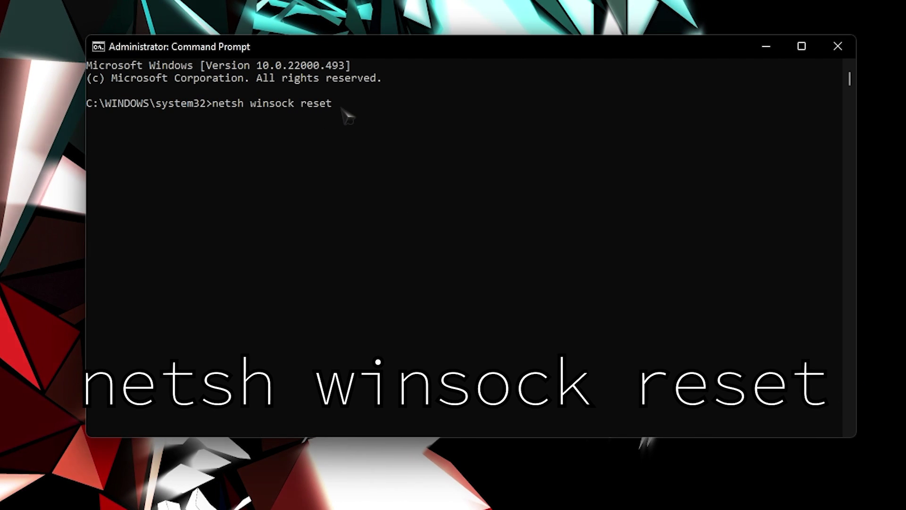
pyautogui.press('Return')
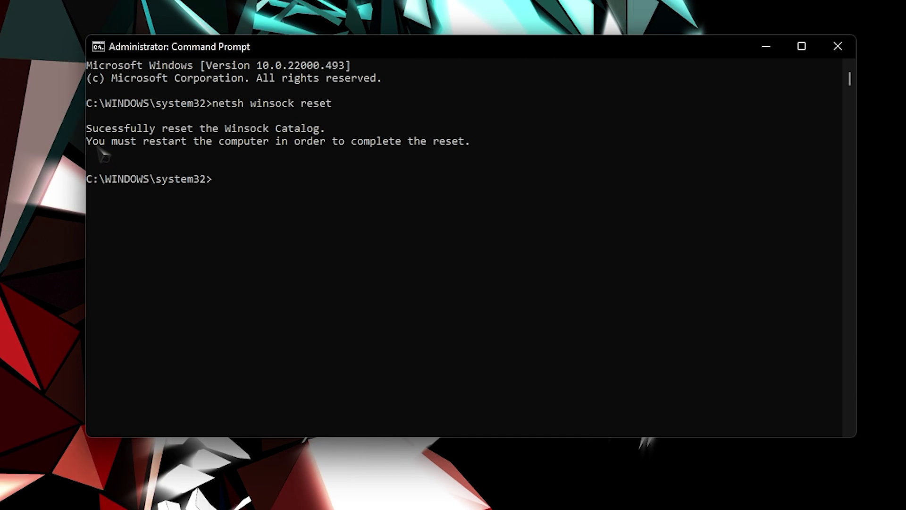
pyautogui.moveTo(99, 150); pyautogui.dragTo(486, 153)
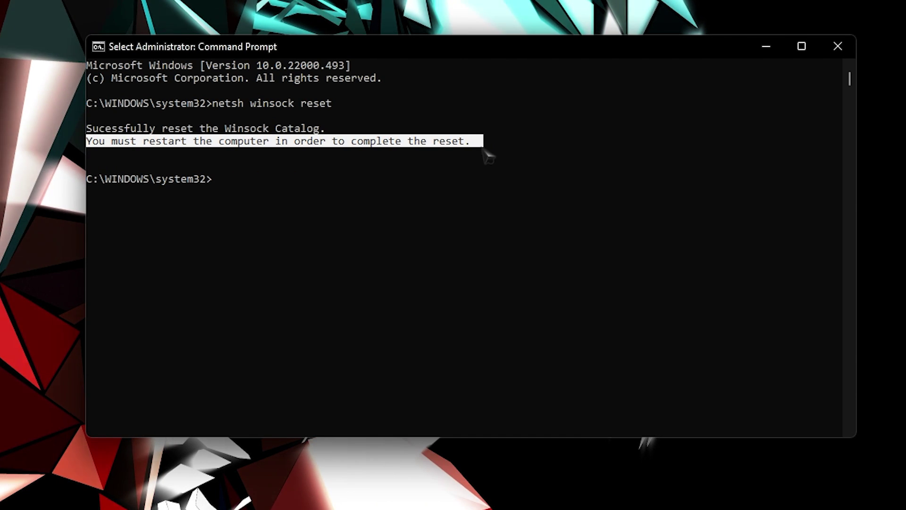
pyautogui.click(473, 144)
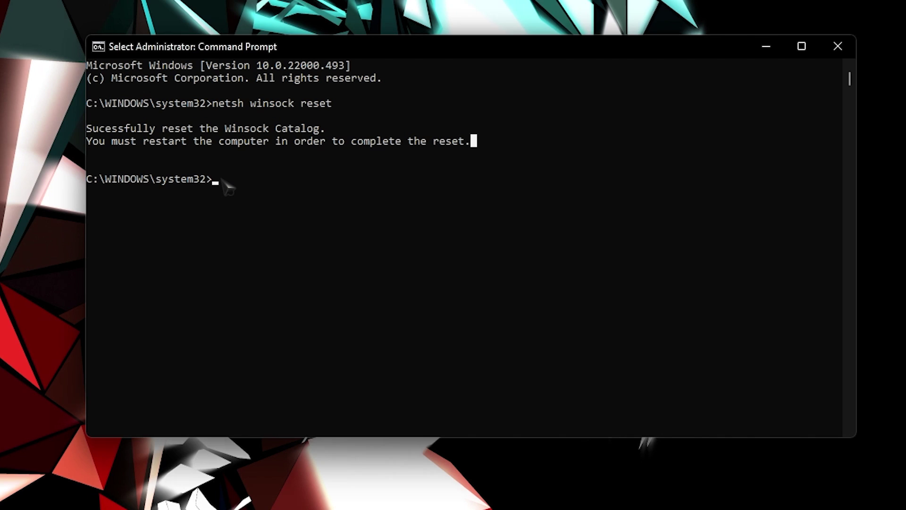
pyautogui.write('ipconfi')
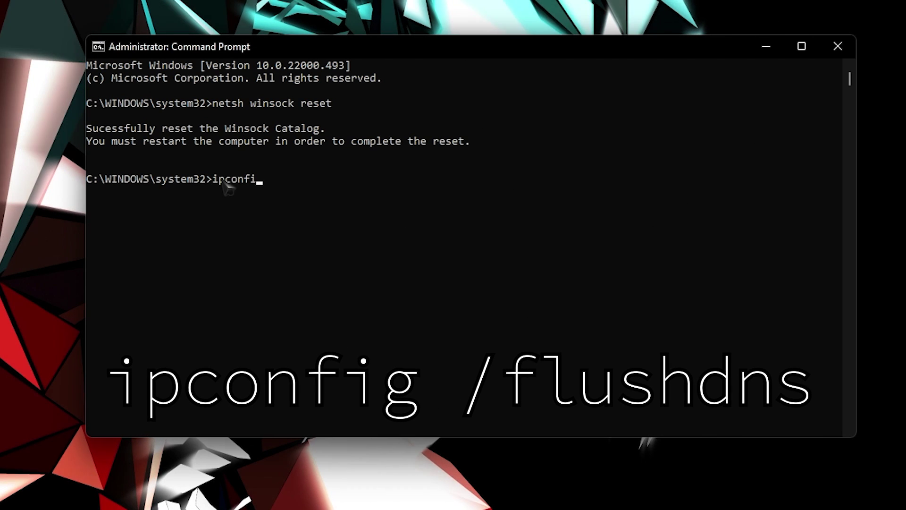
pyautogui.write('g /flu')
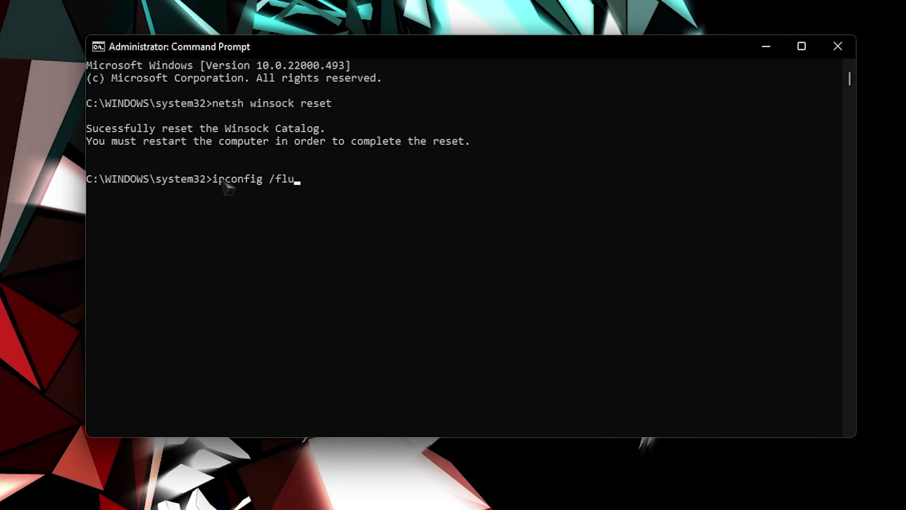
pyautogui.write('shdns')
pyautogui.press('Return')
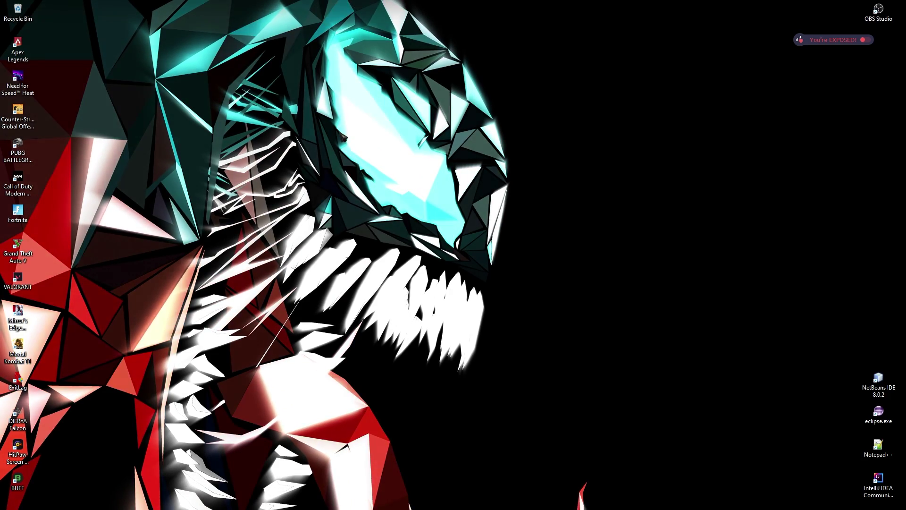
# - Find Power Options in Control Panel, confirm the High performance plan, and close it
pyautogui.press('super')
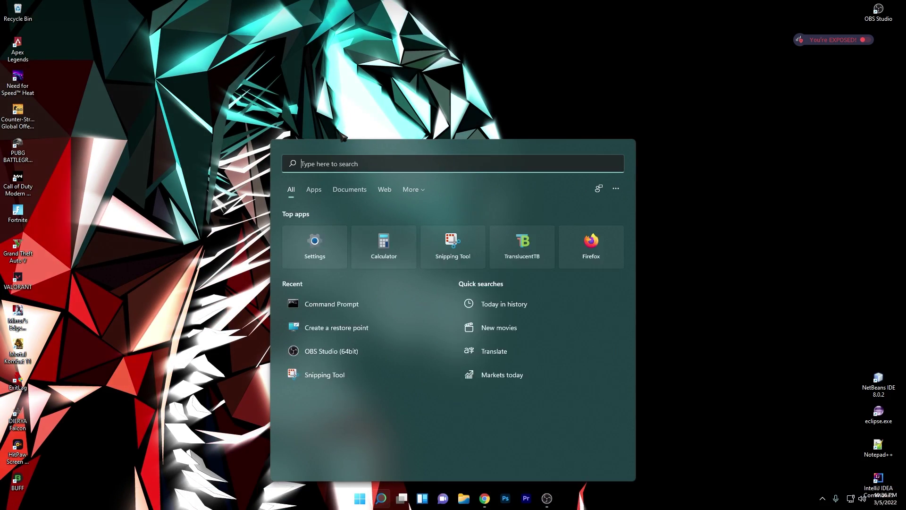
pyautogui.write('control panel')
pyautogui.press('Return')
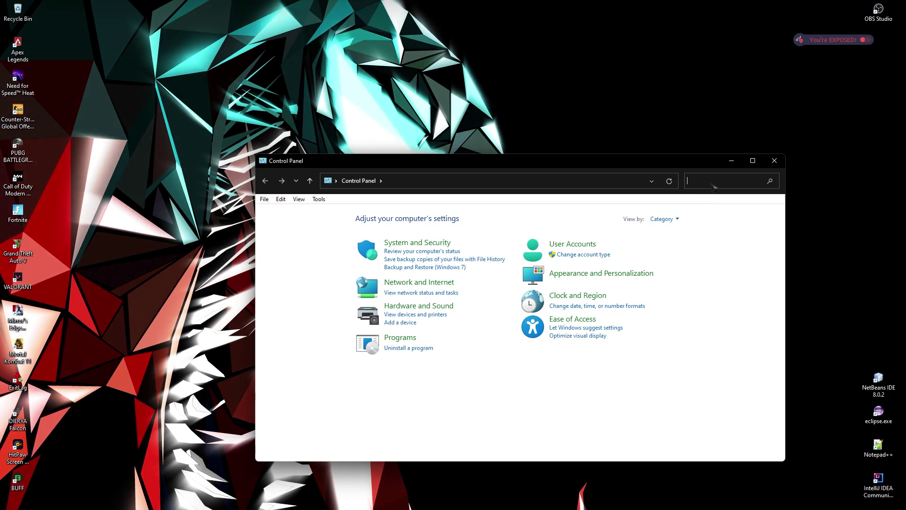
pyautogui.write('power')
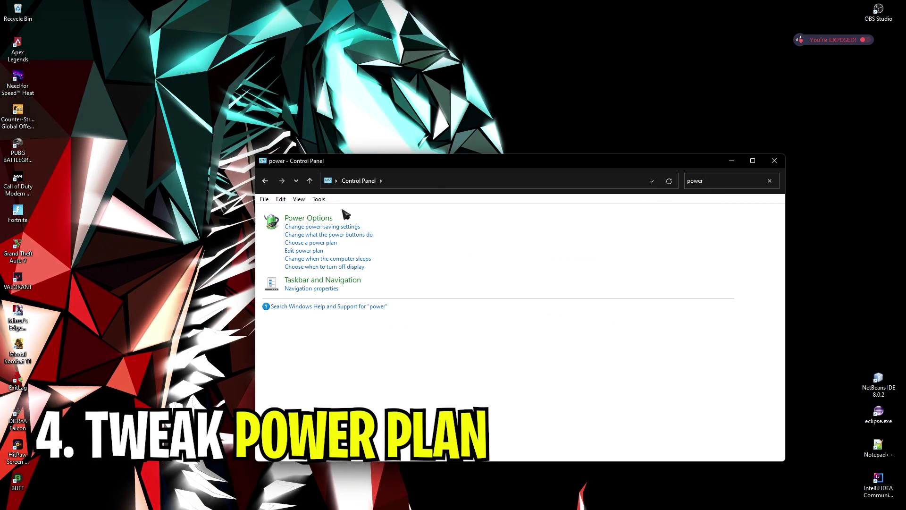
pyautogui.click(325, 217)
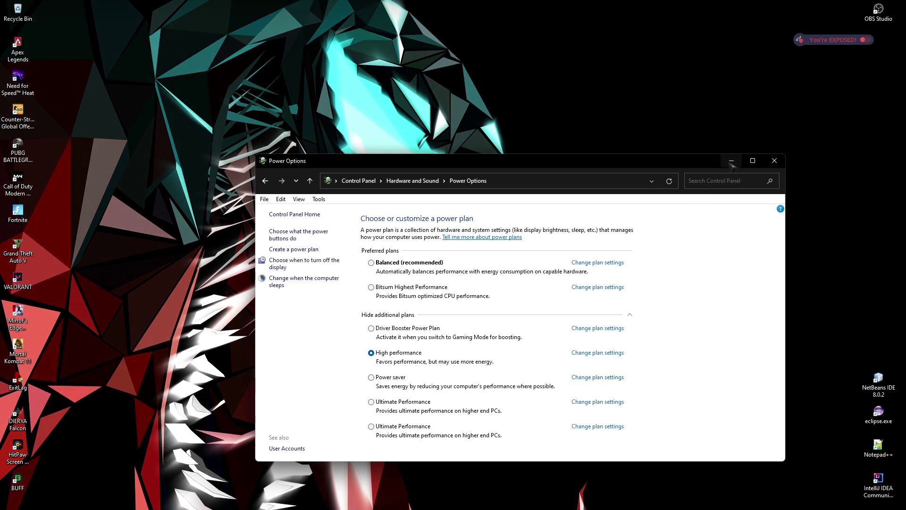
pyautogui.click(771, 163)
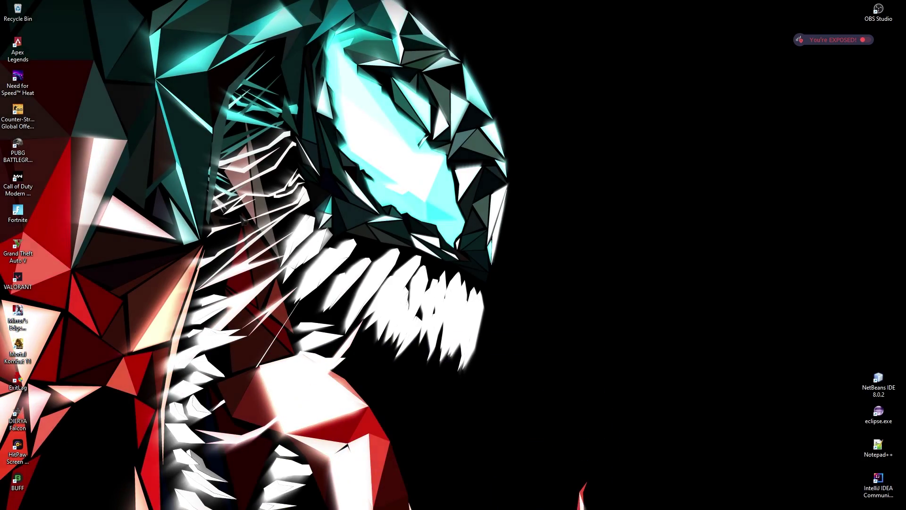
# - Go from Network and Sharing Center to the Ethernet adapter's Advanced properties tab
pyautogui.press('super')
pyautogui.write('control')
pyautogui.press('Return')
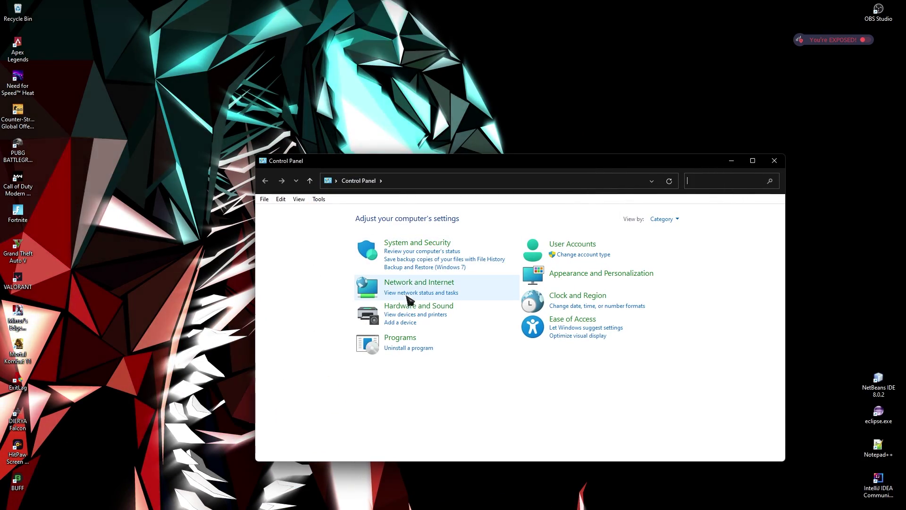
pyautogui.click(408, 298)
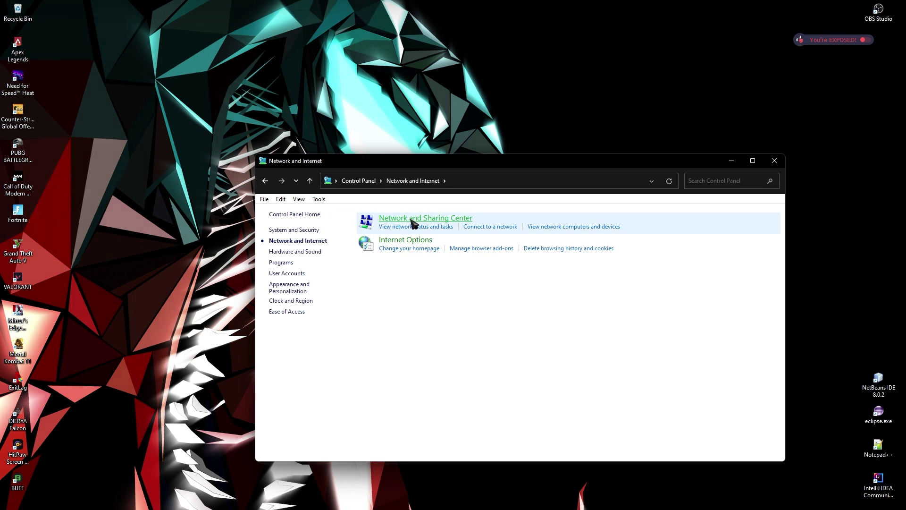
pyautogui.click(436, 220)
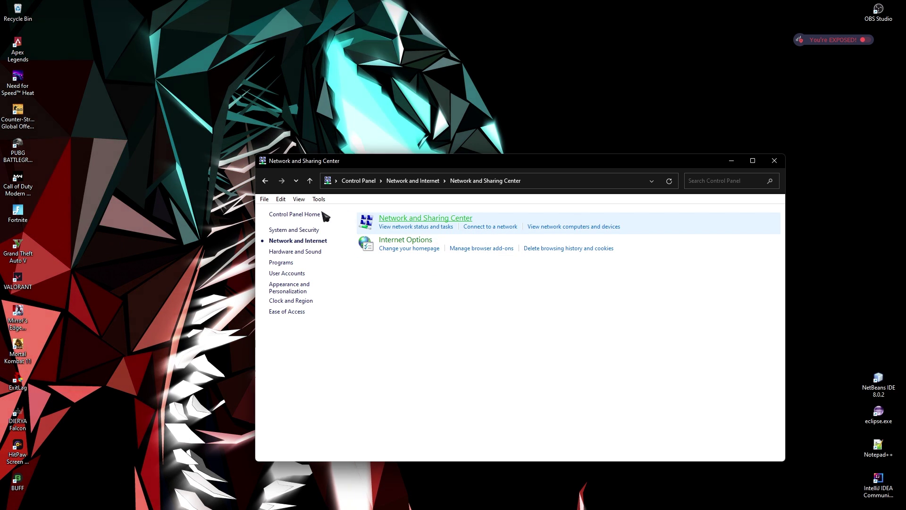
pyautogui.click(568, 253)
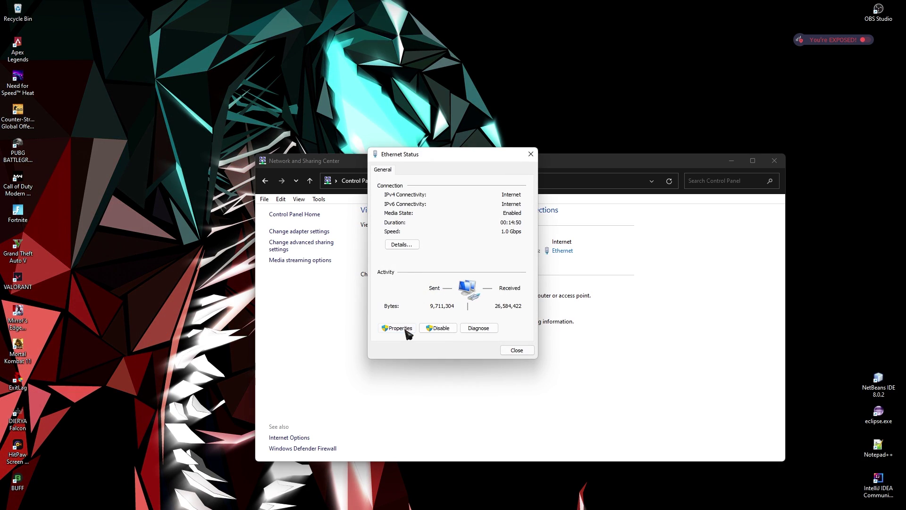
pyautogui.click(406, 330)
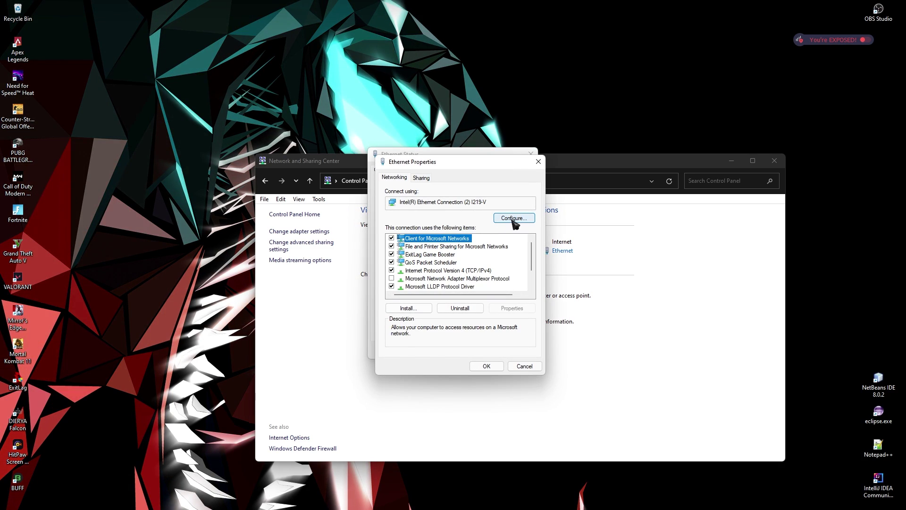
pyautogui.click(514, 218)
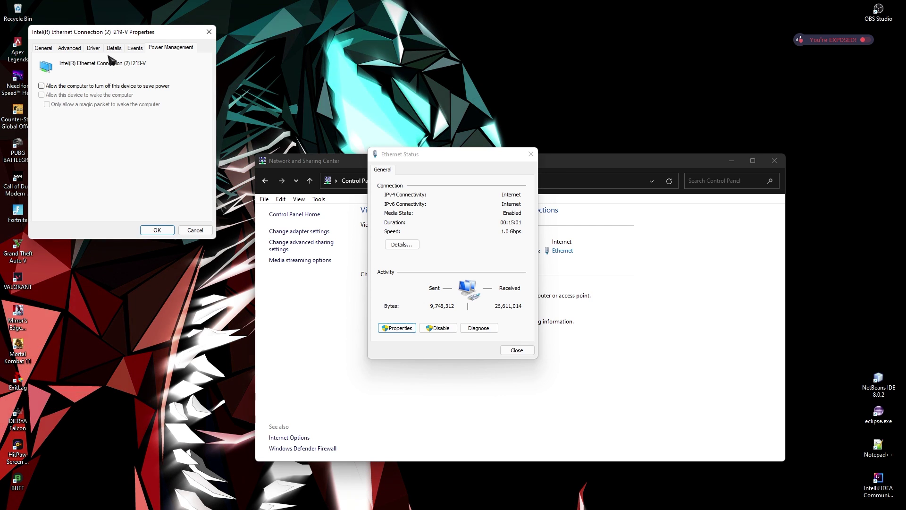
pyautogui.click(70, 48)
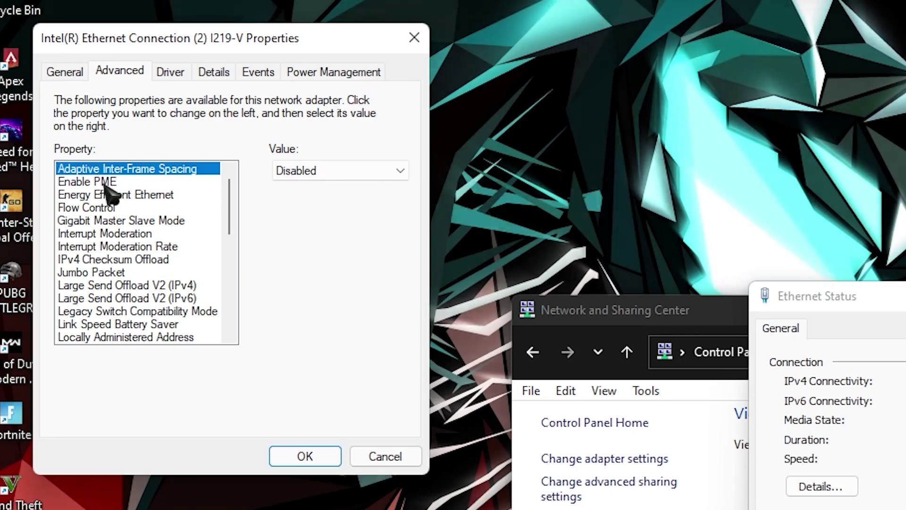
# - Review Enable PME, Energy Efficient Ethernet, Large Send Offload, and keep Link Speed Battery Saver Disabled
pyautogui.click(57, 100)
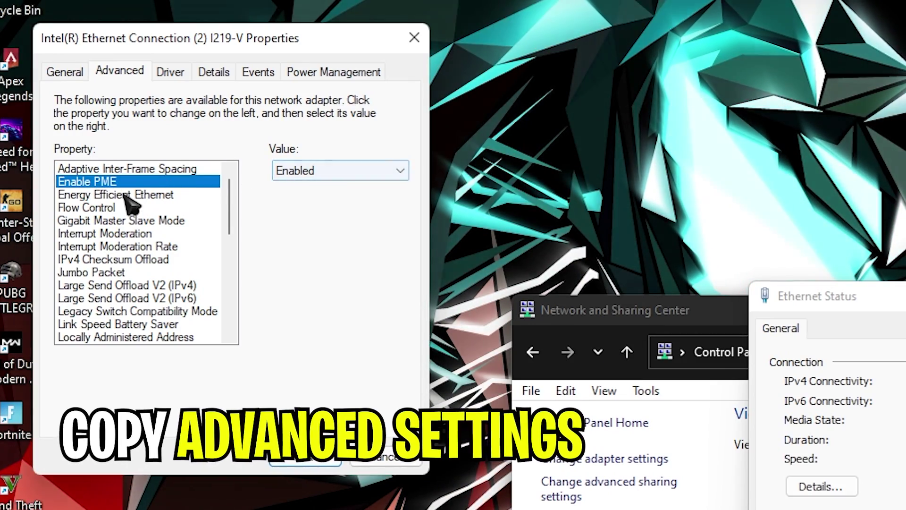
pyautogui.click(120, 199)
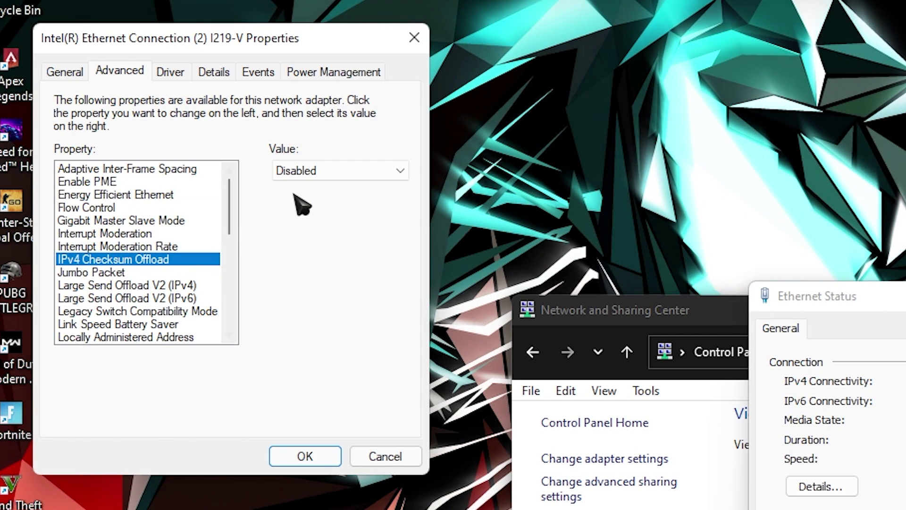
pyautogui.scroll(-1, 186, 255)
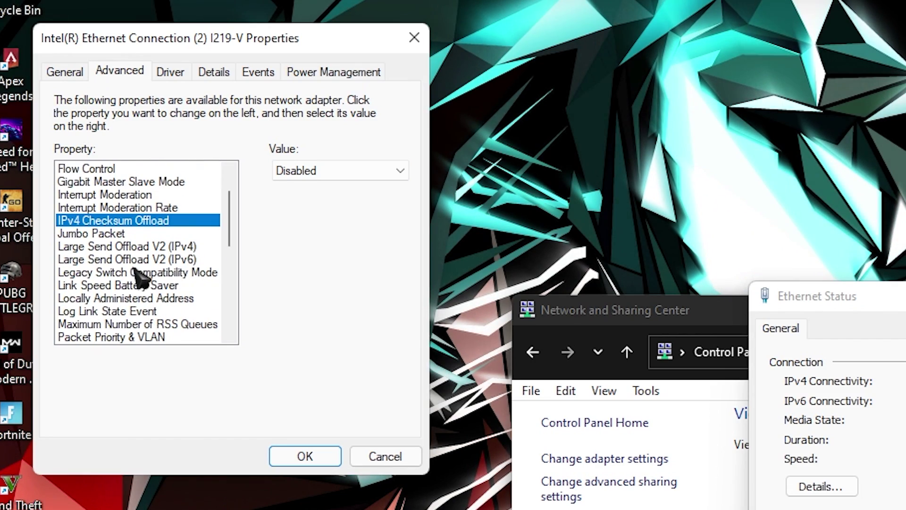
pyautogui.click(134, 246)
pyautogui.click(132, 259)
pyautogui.click(133, 248)
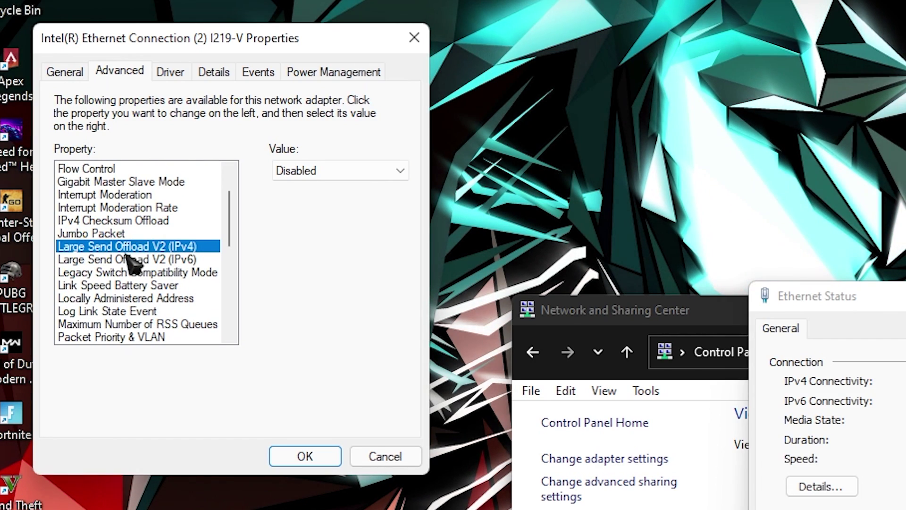
pyautogui.scroll(-1, 148, 326)
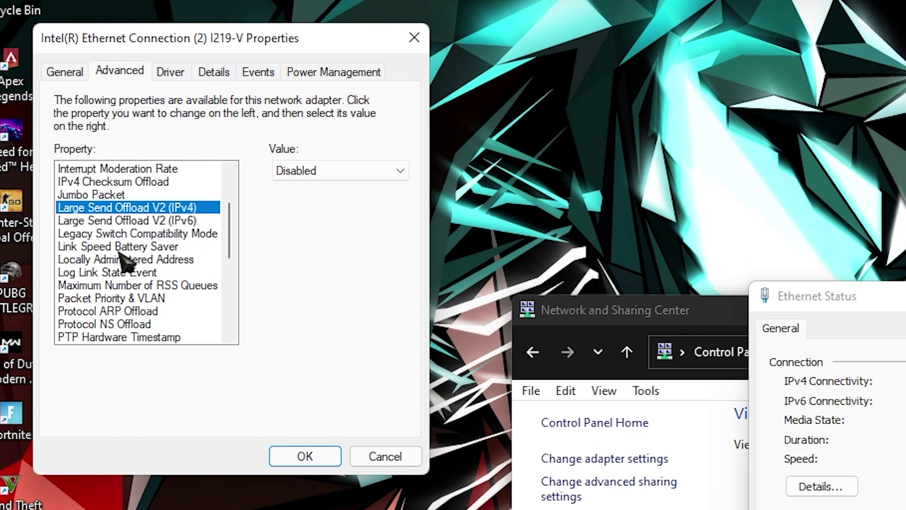
pyautogui.click(71, 248)
pyautogui.click(307, 171)
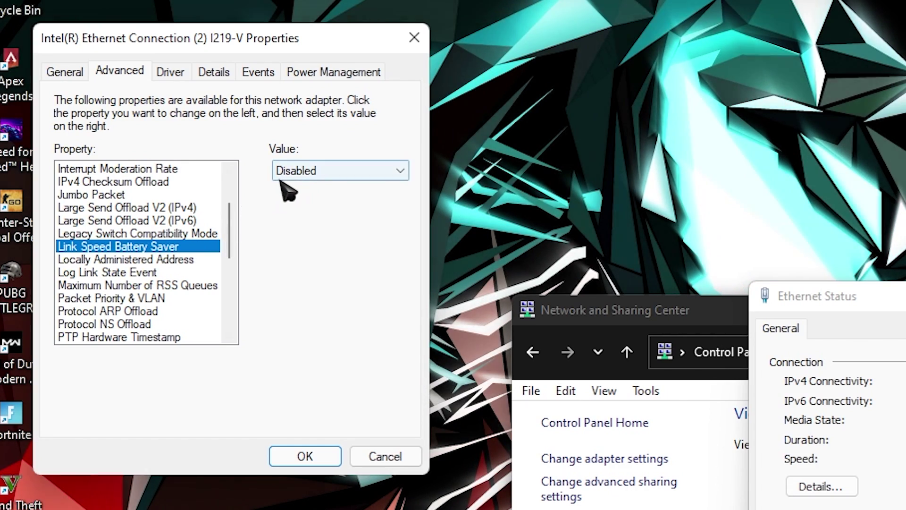
pyautogui.click(293, 188)
# - Review the Receive Buffers, Speed & Duplex and System Idle Power Saver settings
pyautogui.scroll(-1, 148, 269)
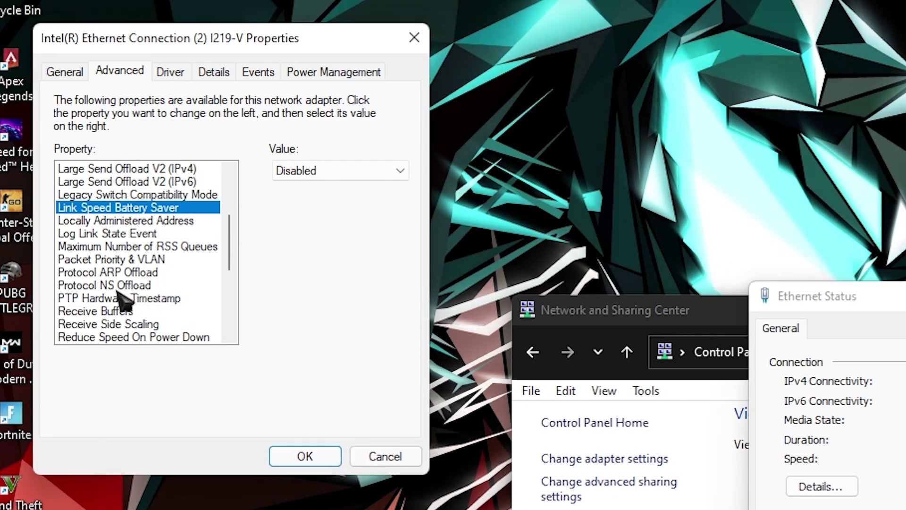
pyautogui.scroll(-1, 122, 302)
pyautogui.scroll(-1, 122, 302)
pyautogui.click(117, 272)
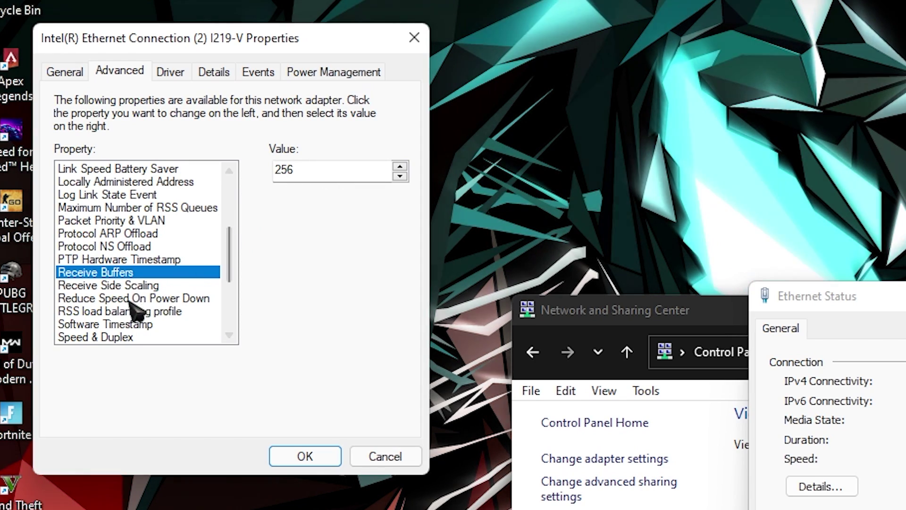
pyautogui.click(99, 337)
pyautogui.scroll(-1, 165, 212)
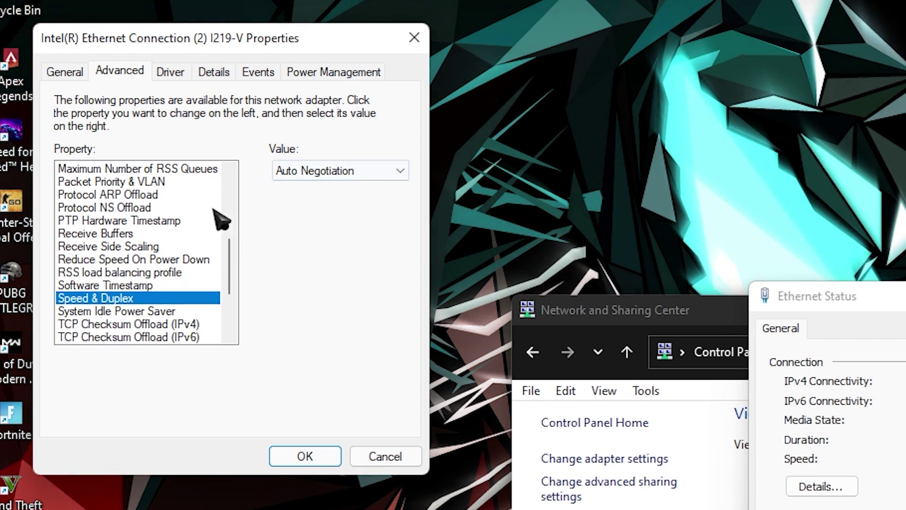
pyautogui.scroll(-1, 142, 283)
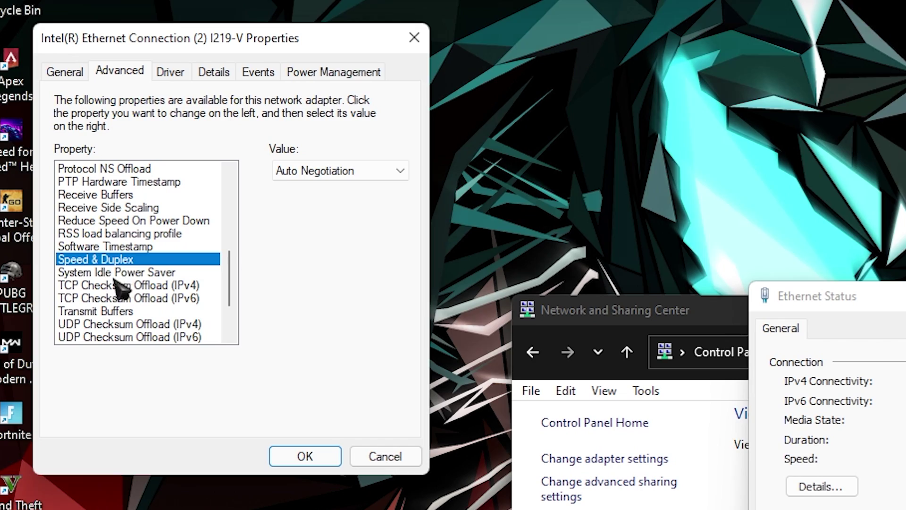
pyautogui.click(79, 274)
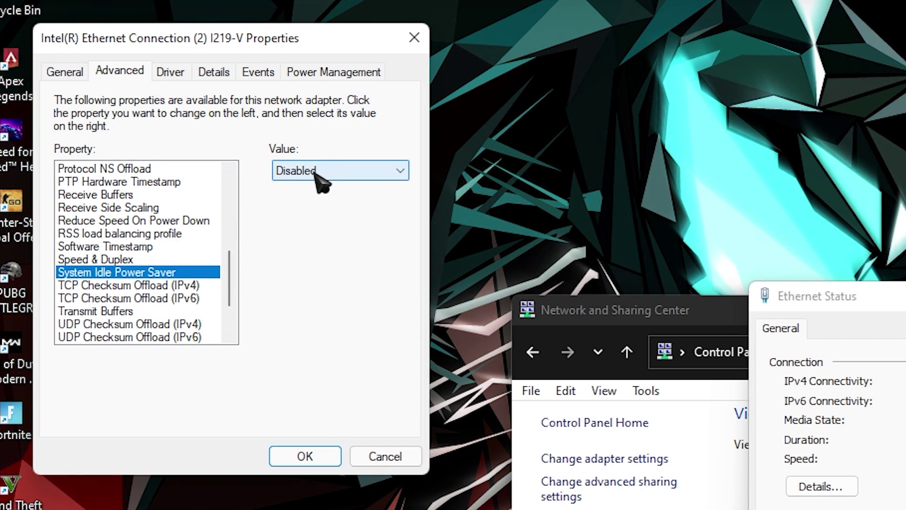
# - Review TCP and UDP Checksum Offload (IPv4), Transmit Buffers and Ultra Low Power Mode
pyautogui.scroll(-1, 144, 323)
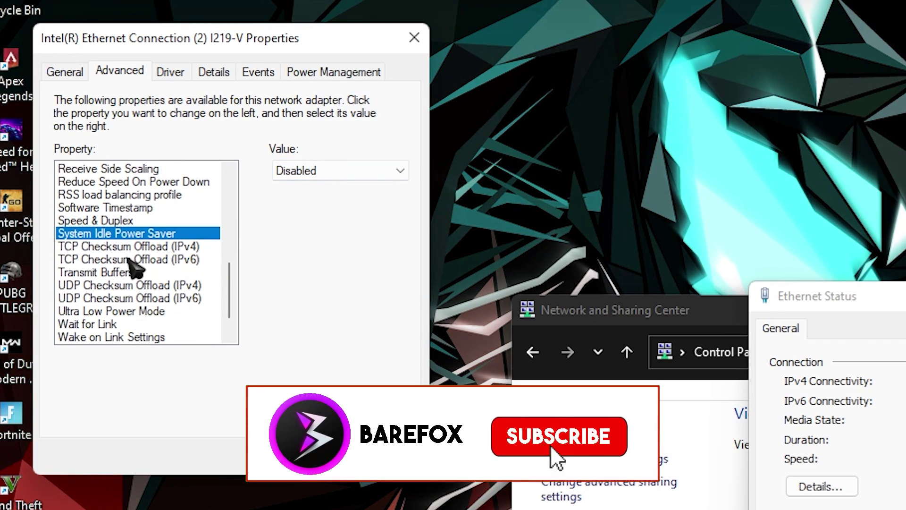
pyautogui.click(142, 247)
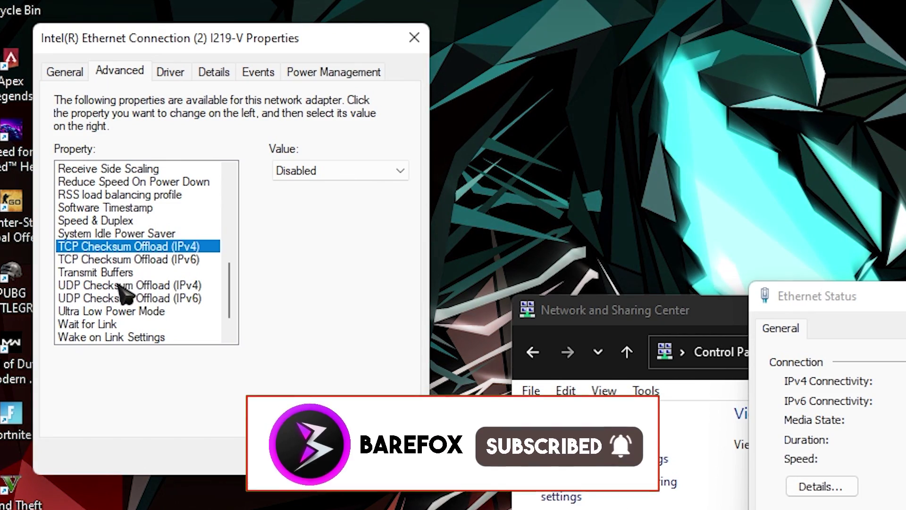
pyautogui.click(123, 286)
pyautogui.click(124, 273)
pyautogui.click(124, 285)
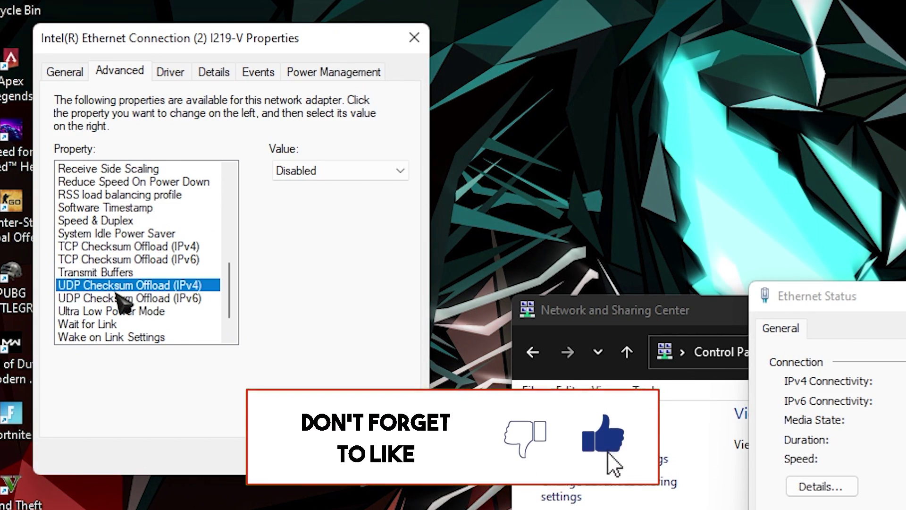
pyautogui.click(114, 310)
# - Review the Wake on Link, Magic Packet, Pattern Match and Wait for Link settings, then apply with OK
pyautogui.scroll(-1, 187, 267)
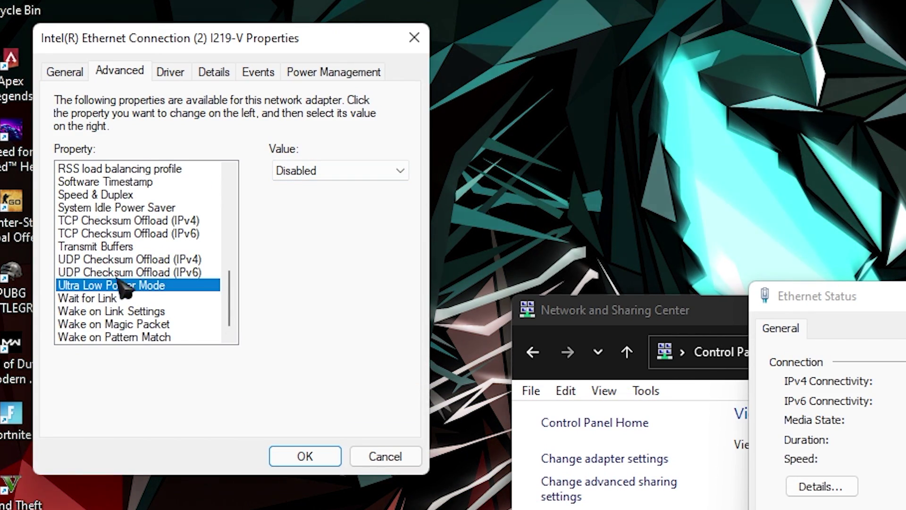
pyautogui.click(117, 311)
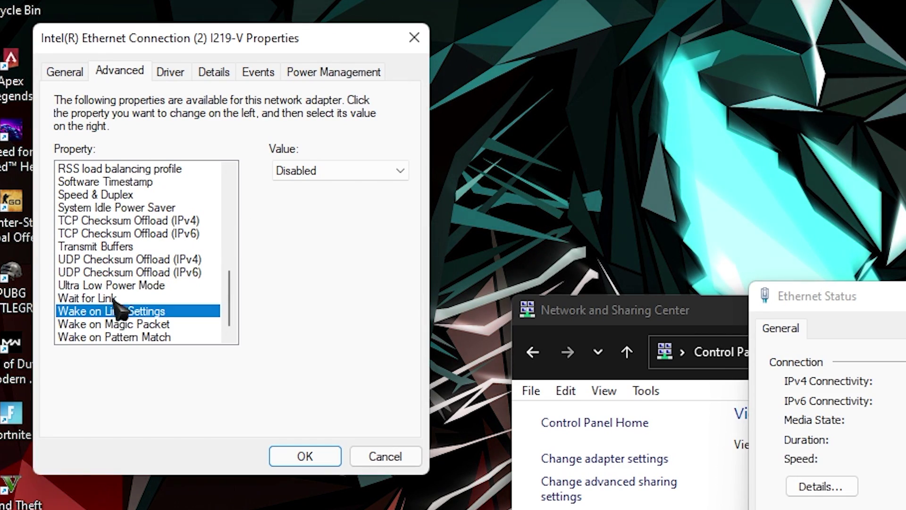
pyautogui.click(110, 323)
pyautogui.click(115, 337)
pyautogui.click(117, 324)
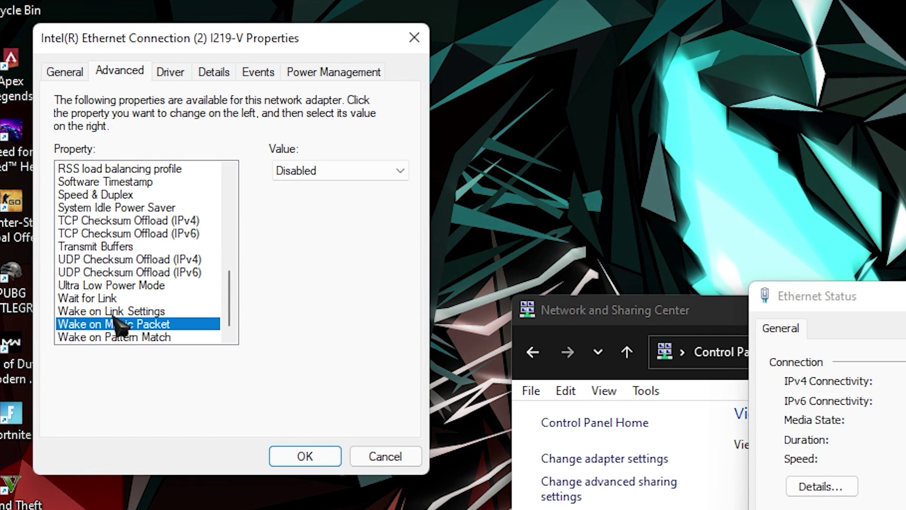
pyautogui.click(121, 312)
pyautogui.click(118, 298)
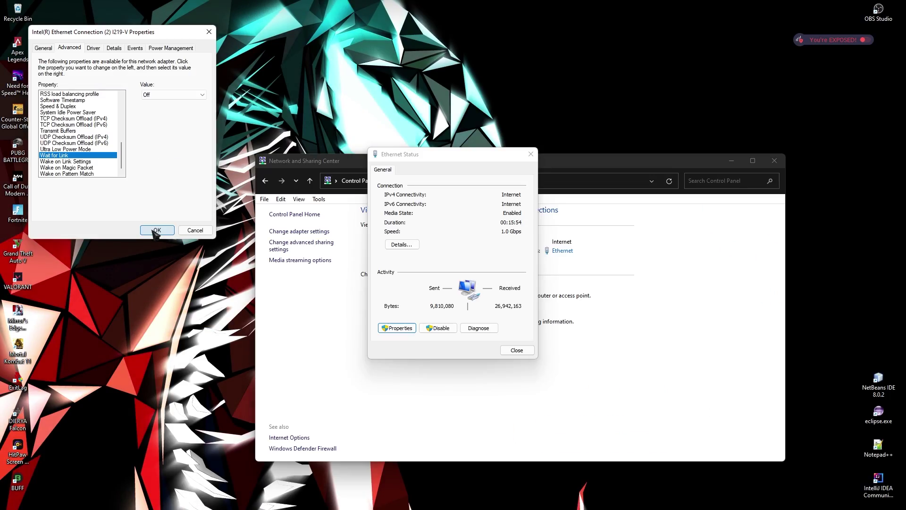
pyautogui.click(155, 231)
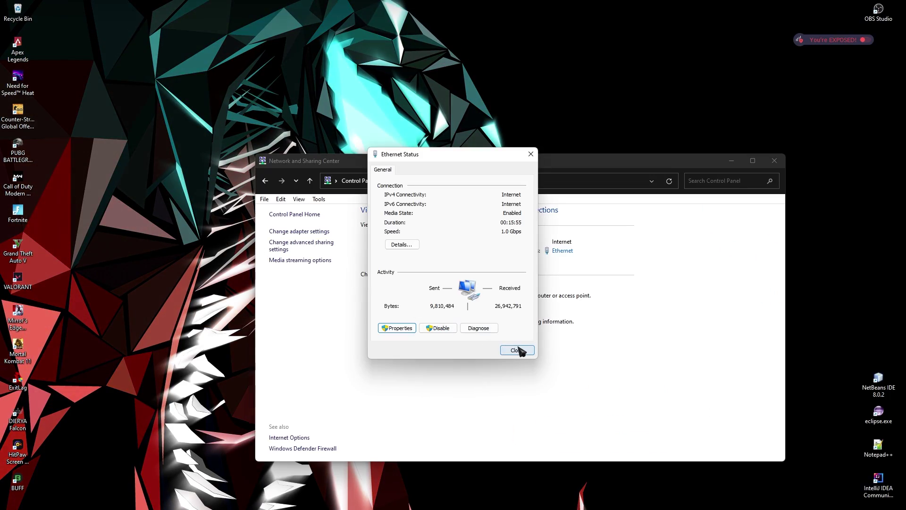
# - Close Ethernet Status and open Windows Defender Firewall's Advanced settings
pyautogui.click(519, 350)
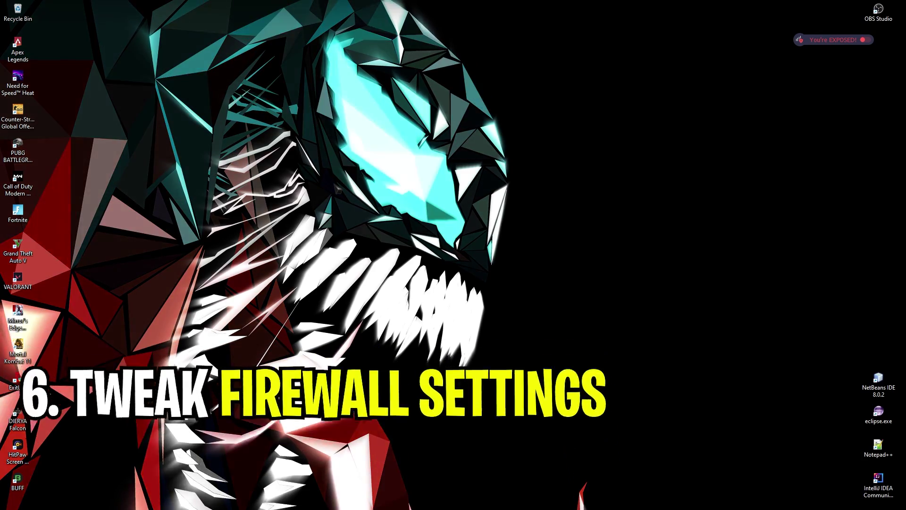
pyautogui.press('super')
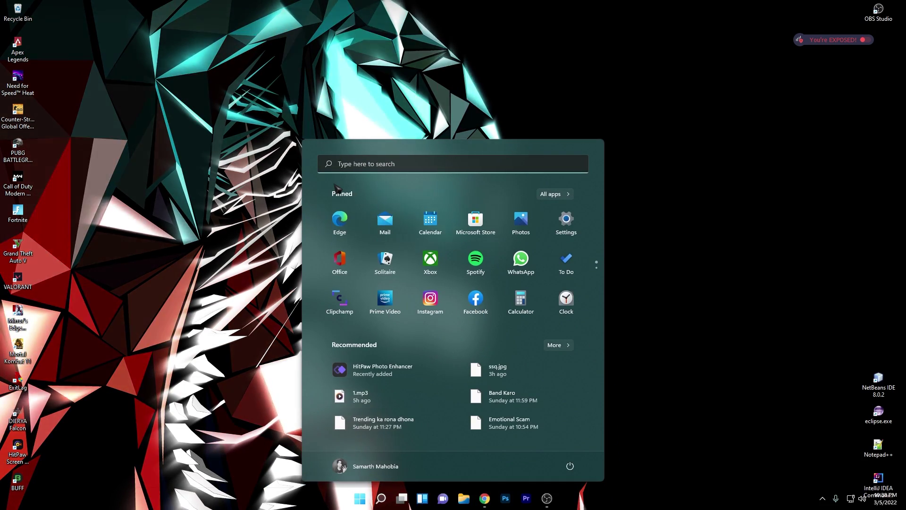
pyautogui.write('firewall')
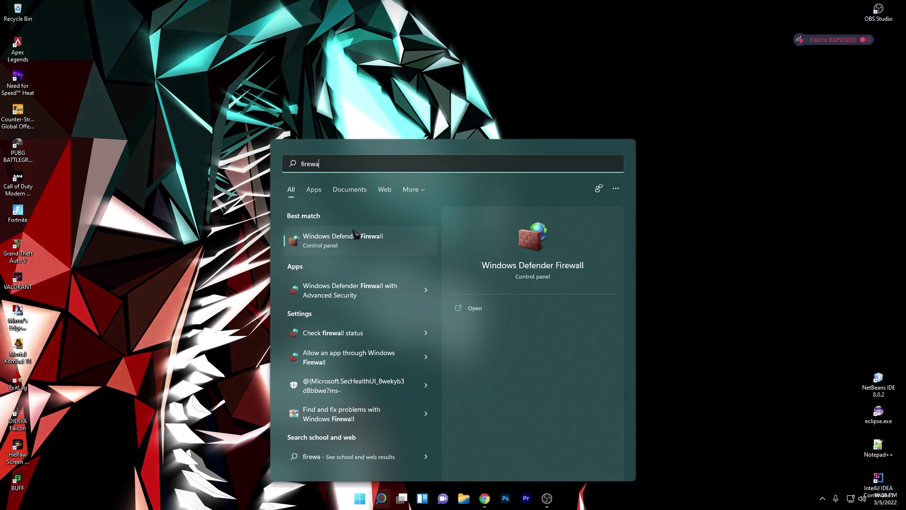
pyautogui.click(345, 244)
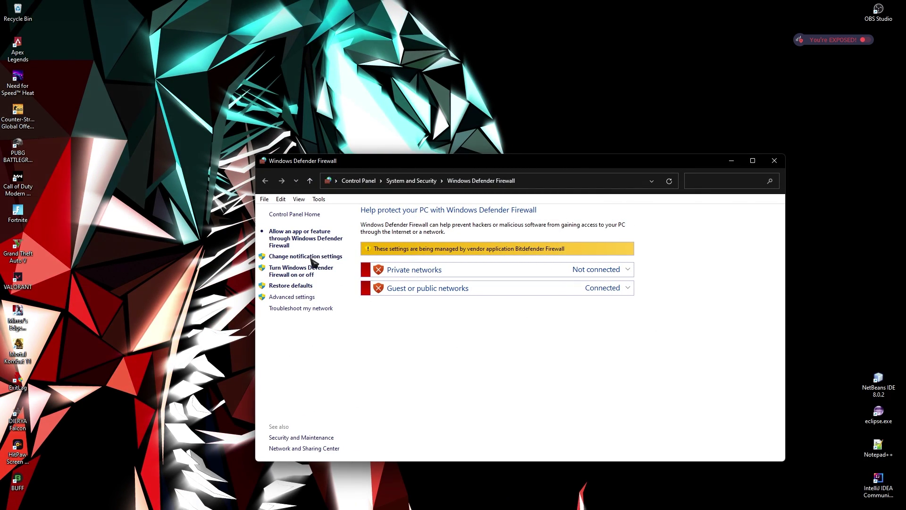
pyautogui.click(292, 297)
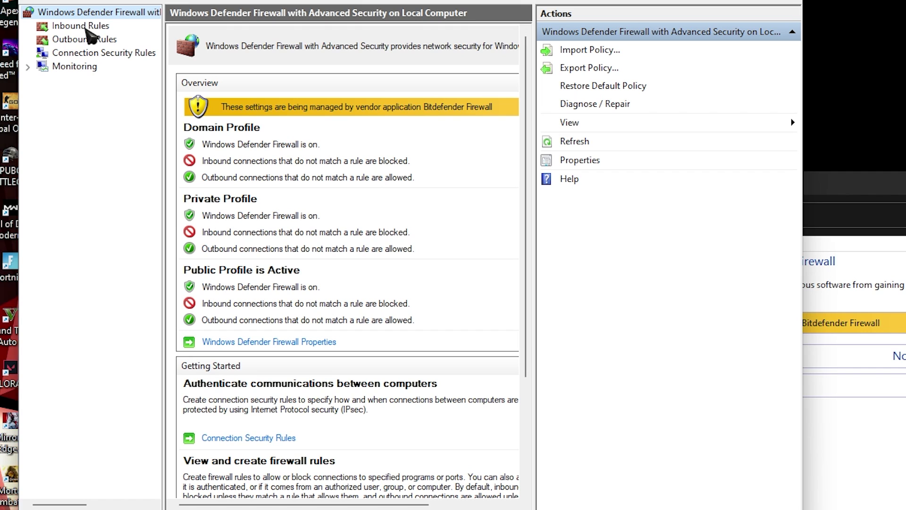
# - Start a new inbound Port rule and paste TCP ports 2099, 5222-5223, 8088, 8393-8400
pyautogui.click(87, 29)
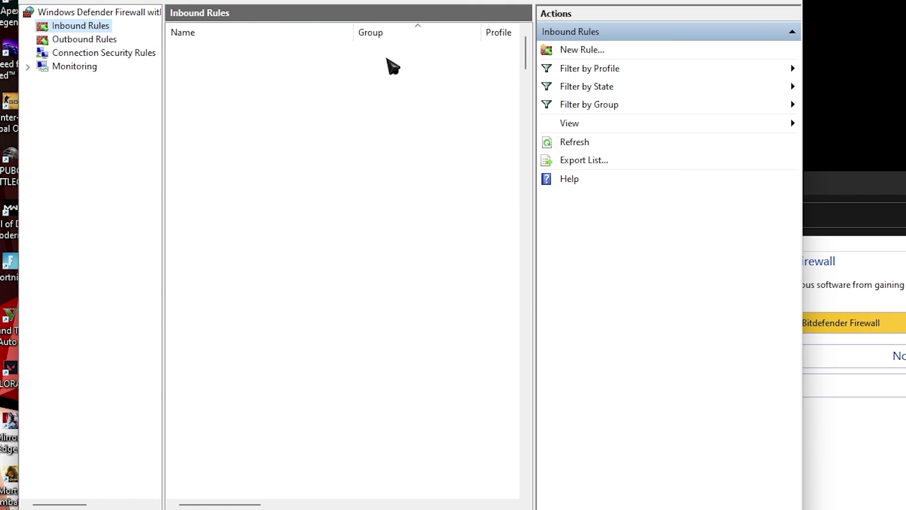
pyautogui.click(591, 51)
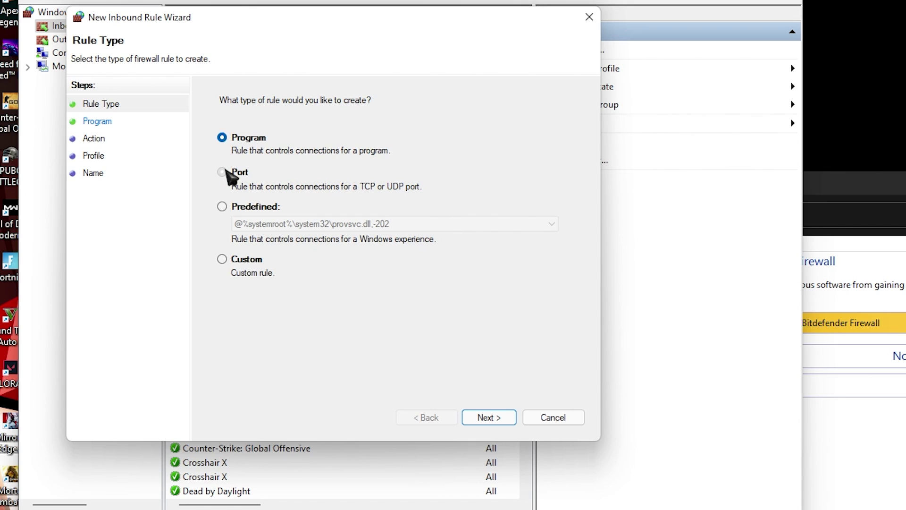
pyautogui.click(500, 417)
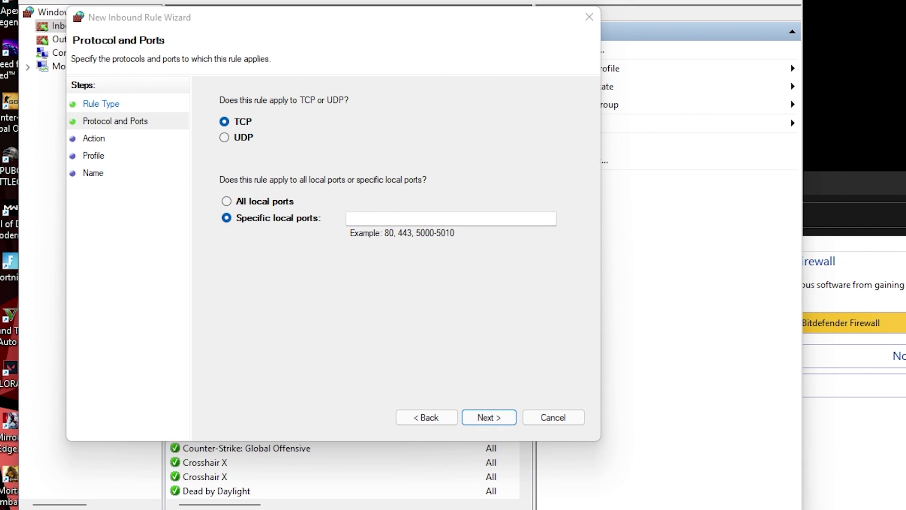
pyautogui.click(347, 217)
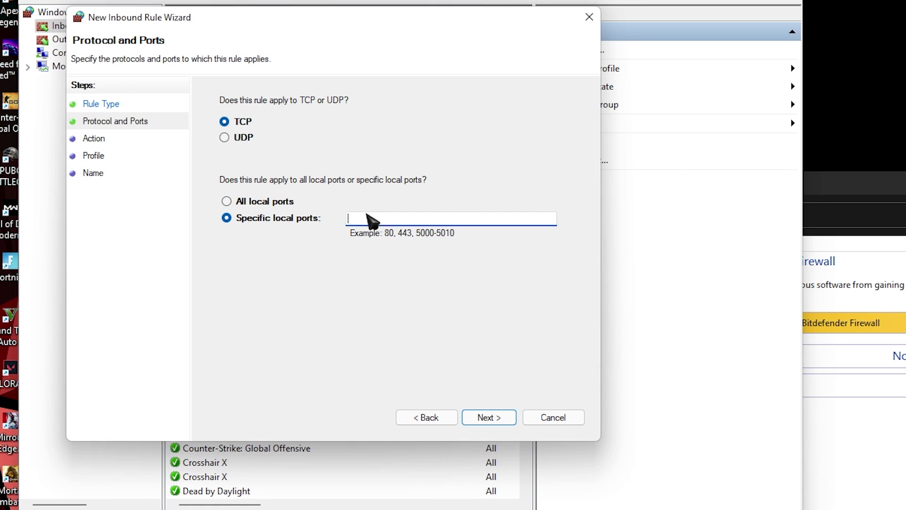
pyautogui.write('2099,5222-5223,8088,8393-8400')
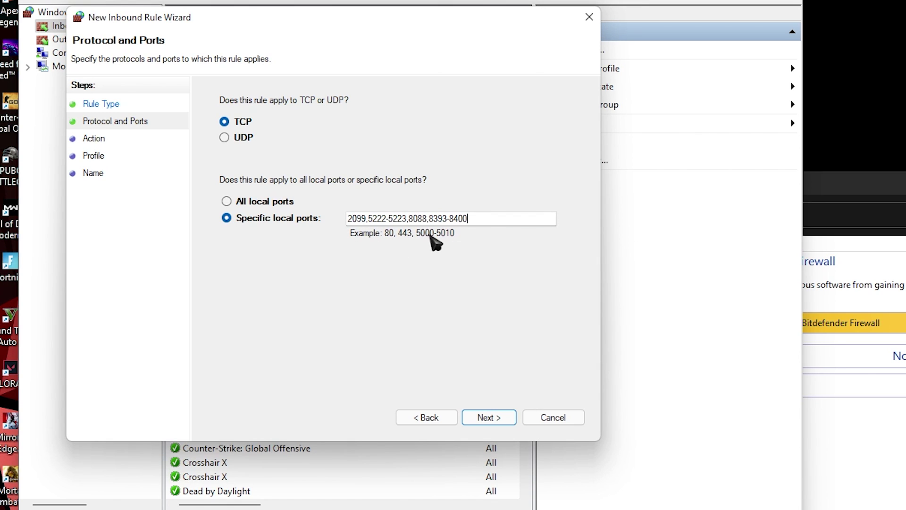
pyautogui.moveTo(491, 220); pyautogui.dragTo(352, 218)
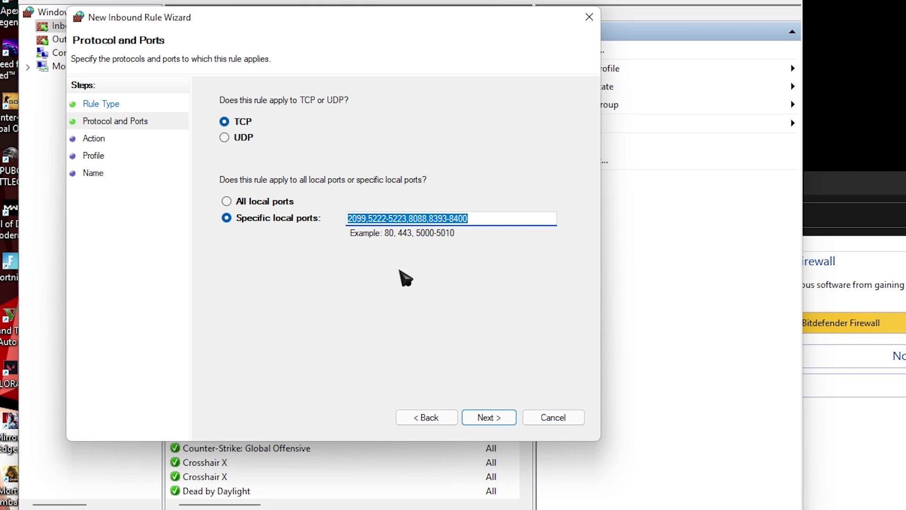
pyautogui.click(497, 223)
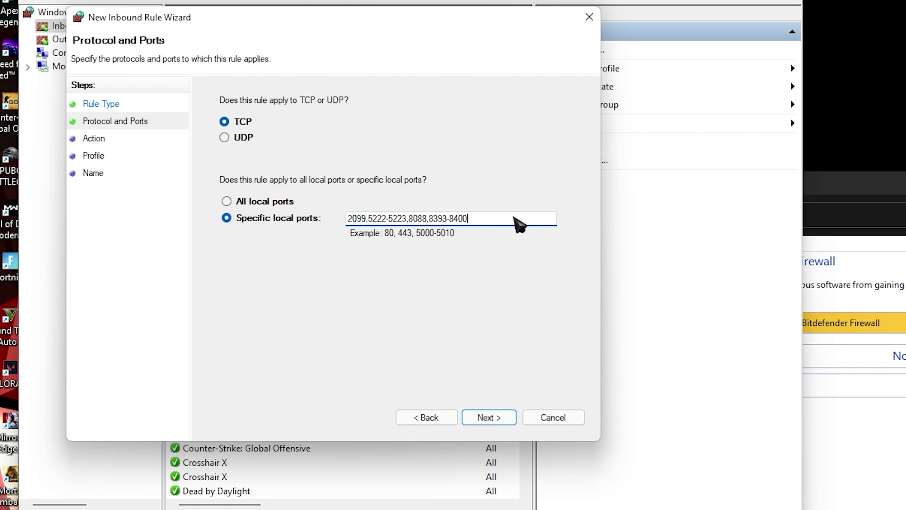
pyautogui.moveTo(514, 218); pyautogui.dragTo(324, 222)
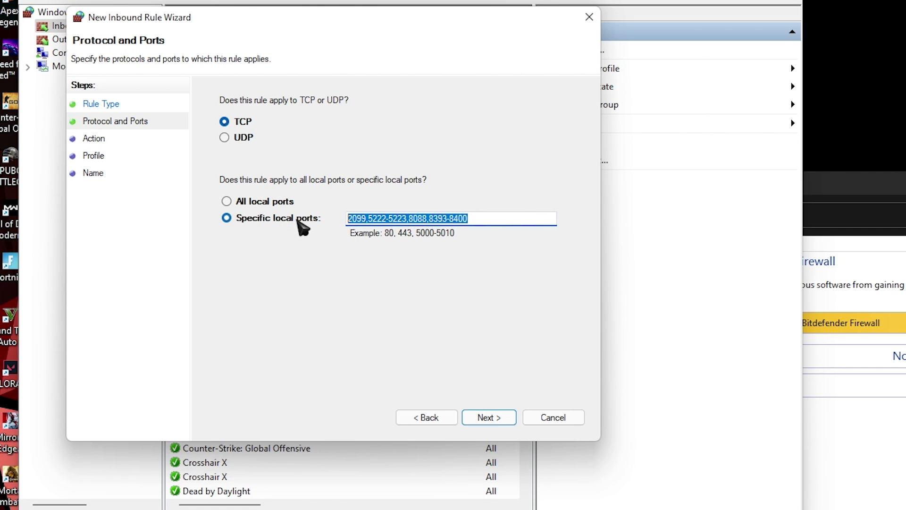
# - Allow the connection and keep the Domain, Private and Public profiles
pyautogui.click(502, 422)
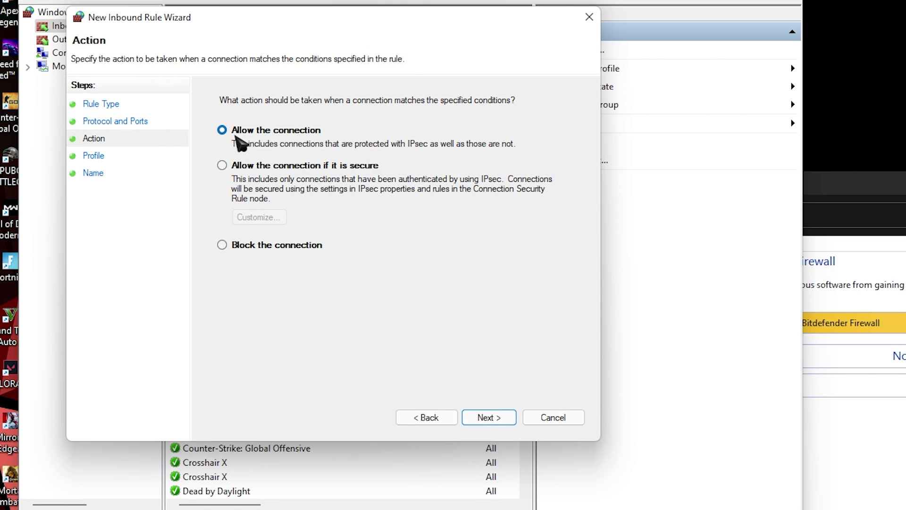
pyautogui.click(492, 418)
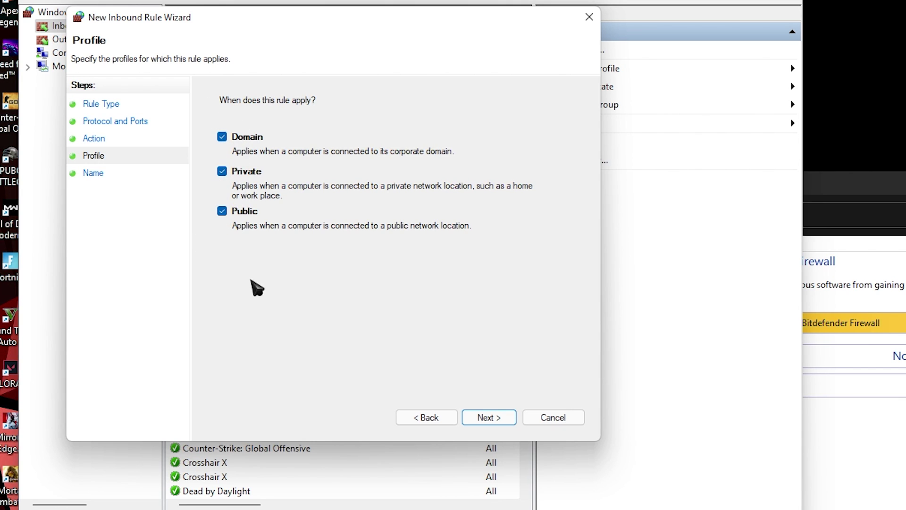
pyautogui.click(491, 419)
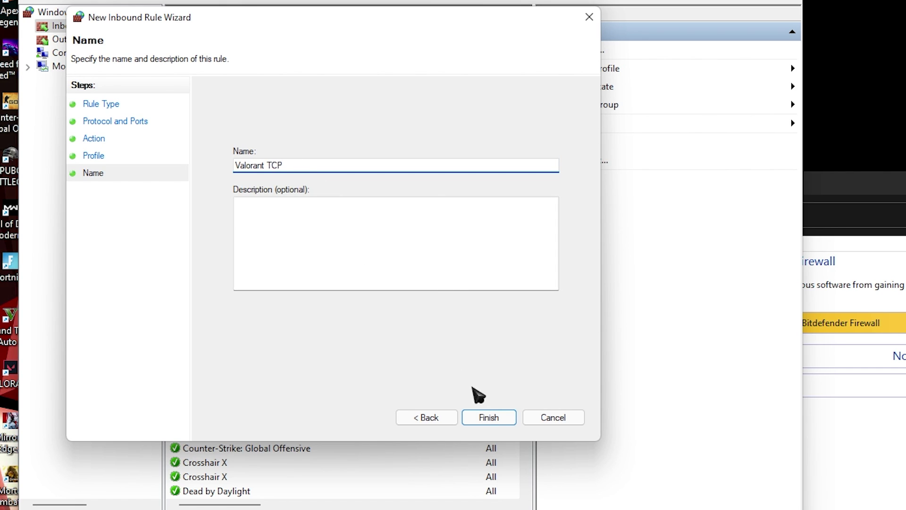
# - Finish the Valorant TCP rule and start a new inbound Port rule set to UDP
pyautogui.click(504, 422)
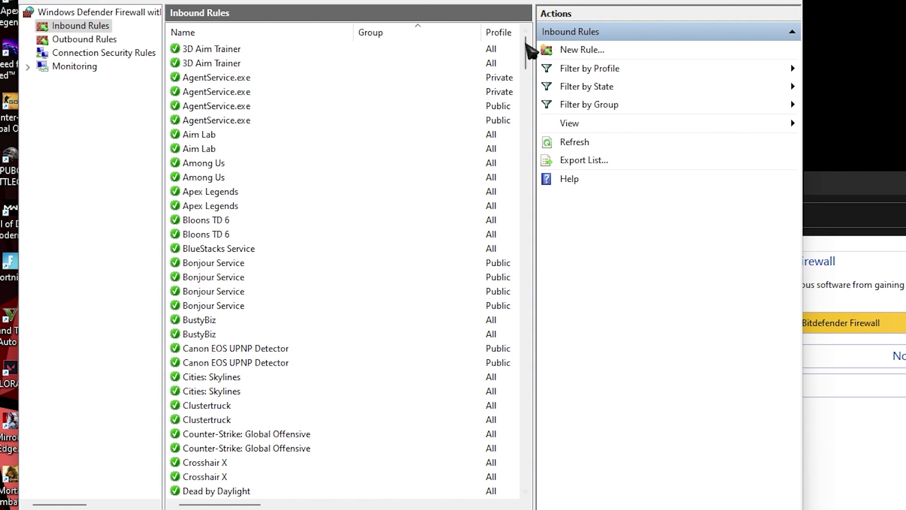
pyautogui.click(586, 50)
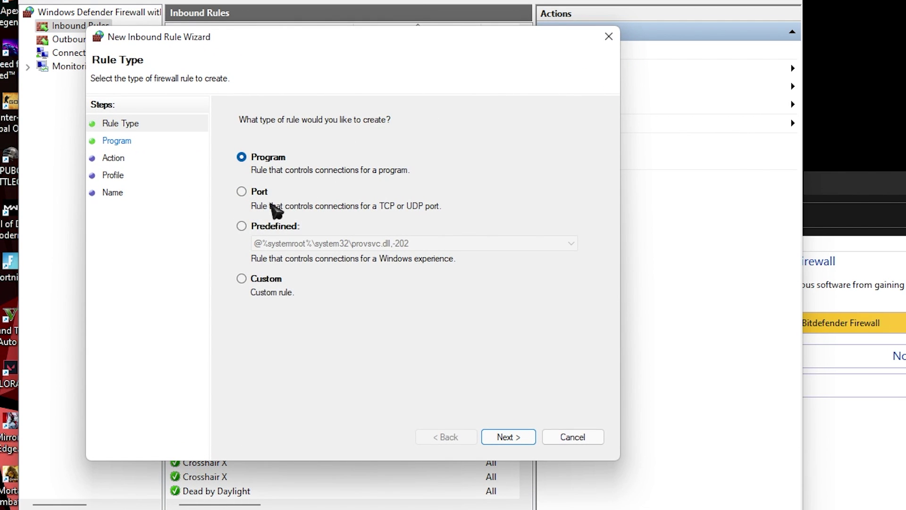
pyautogui.click(508, 437)
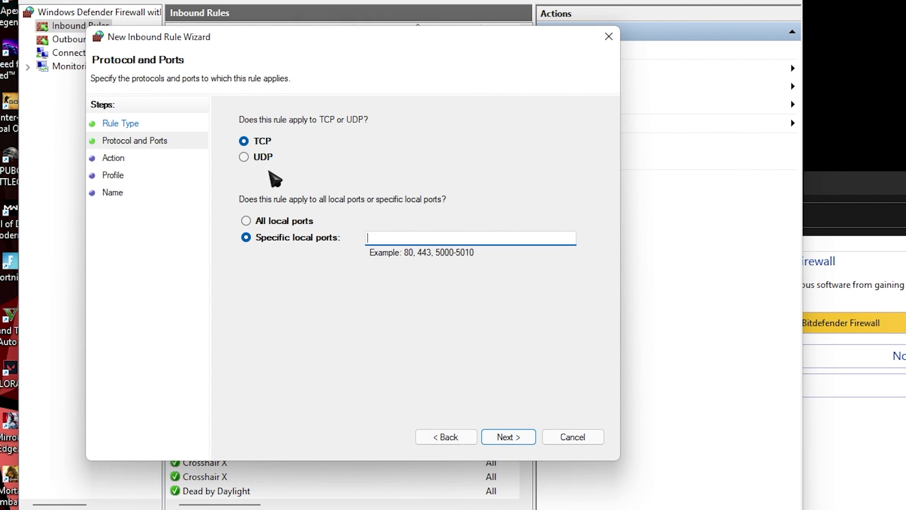
pyautogui.click(260, 159)
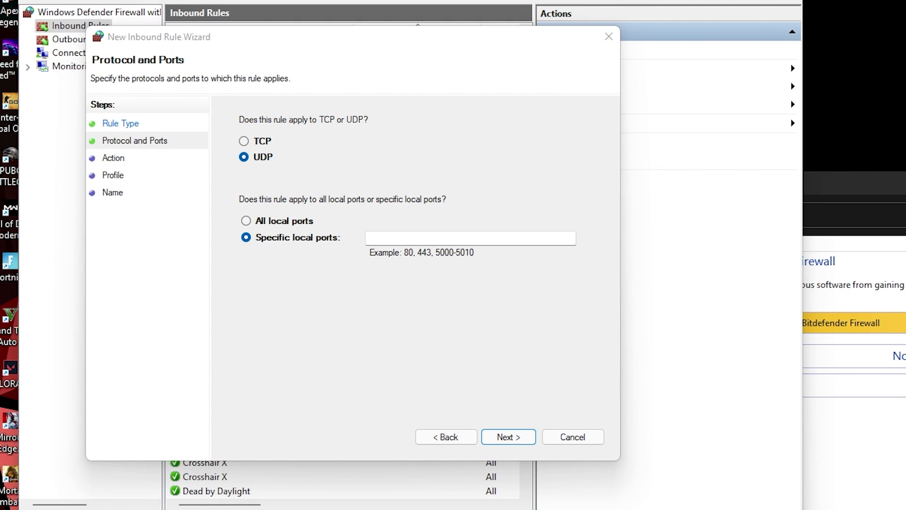
pyautogui.click(394, 237)
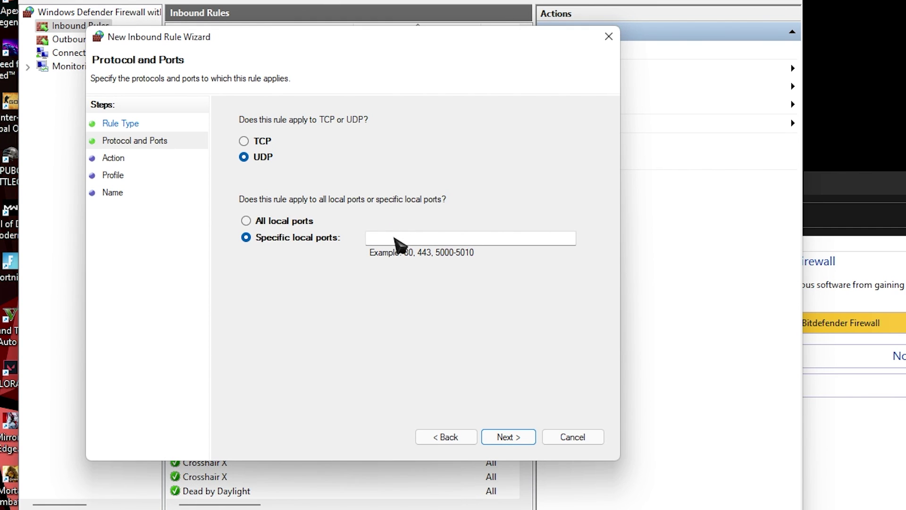
# - Allow the connection on all profiles, finish the Valorant UDP rule, and review the rules list
pyautogui.click(509, 440)
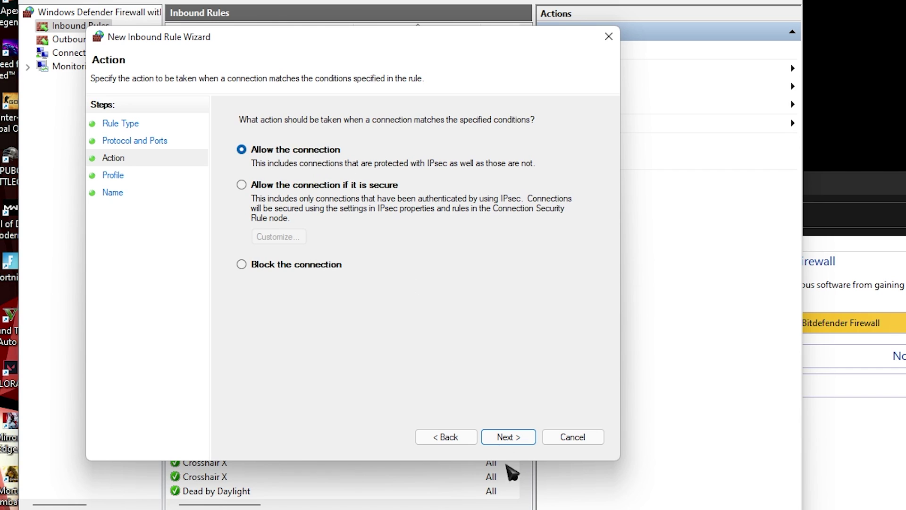
pyautogui.click(519, 437)
pyautogui.click(519, 437)
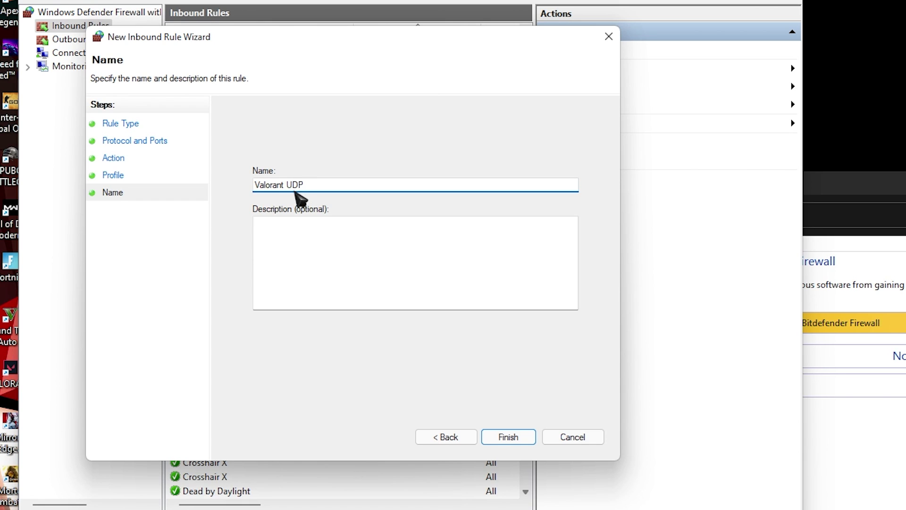
pyautogui.click(513, 442)
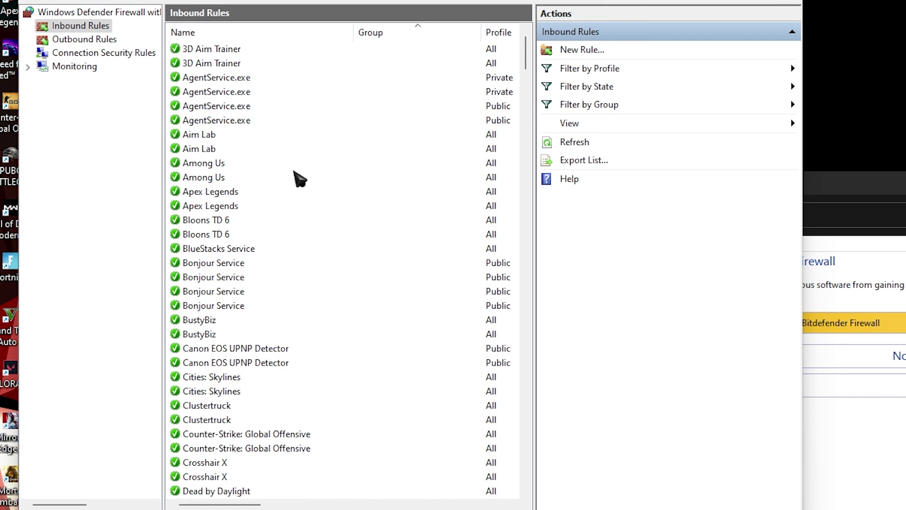
pyautogui.scroll(-7, 300, 178)
pyautogui.scroll(-20, 293, 181)
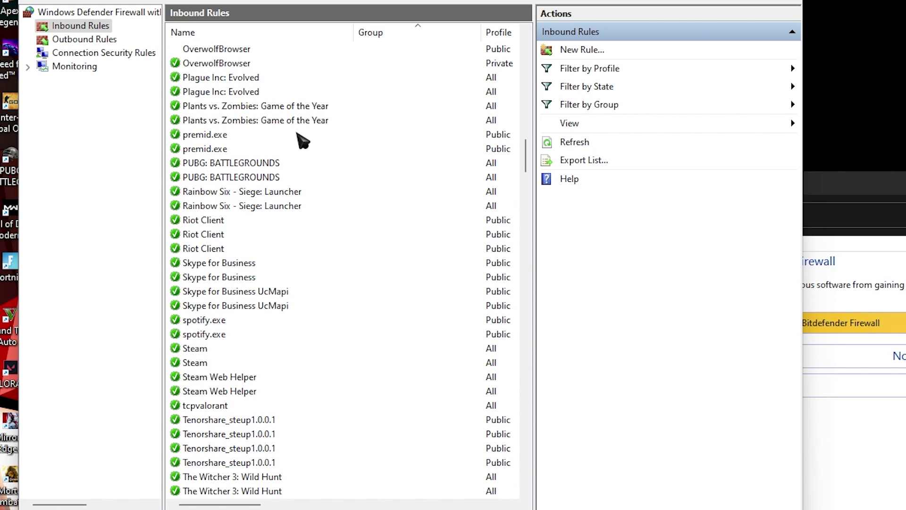
pyautogui.scroll(-5, 339, 196)
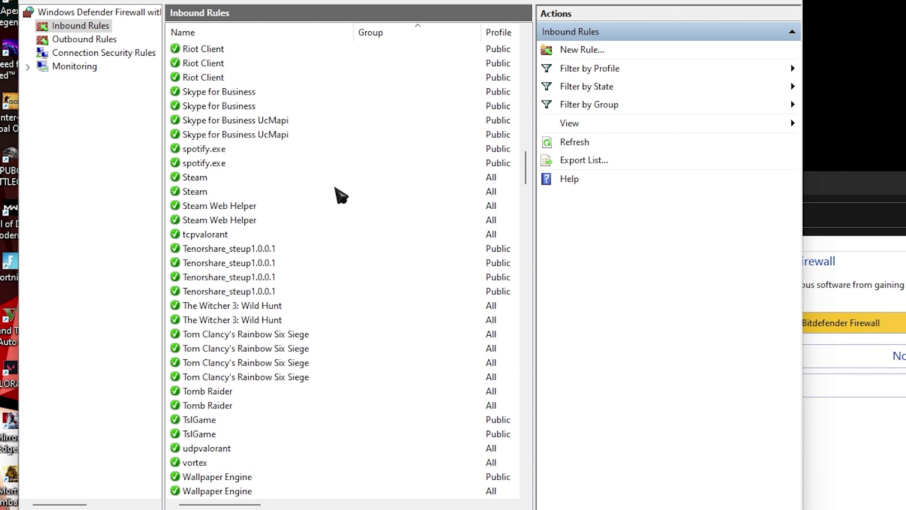
pyautogui.scroll(5, 364, 190)
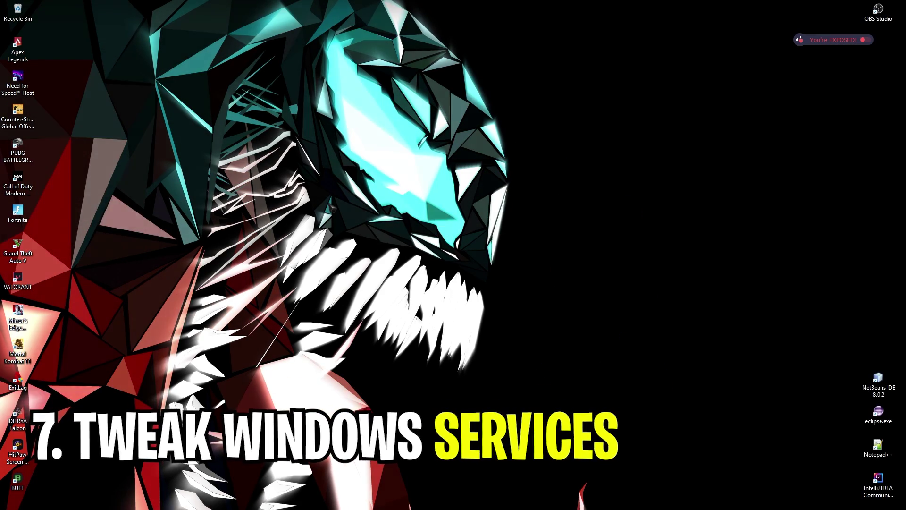
# - Launch the Services console with services.msc from the Run box
pyautogui.press('super+r')
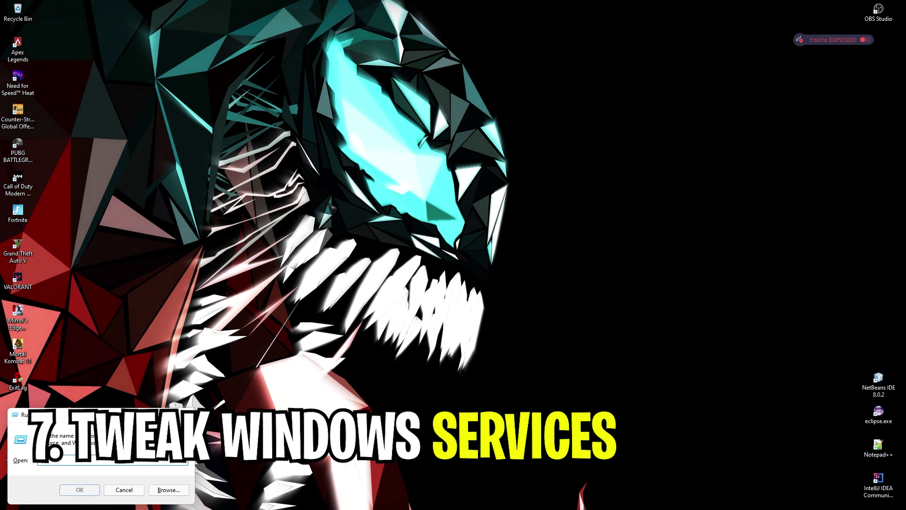
pyautogui.write('services')
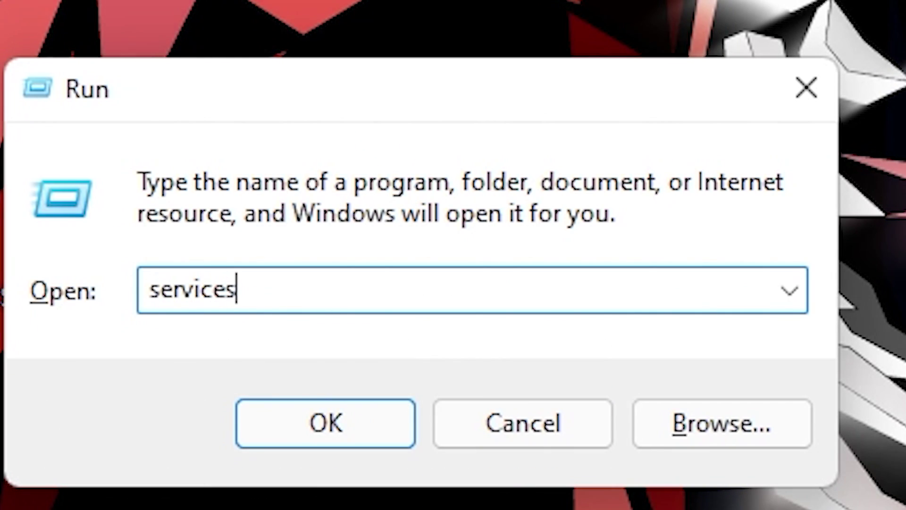
pyautogui.write('.msc')
pyautogui.press('Return')
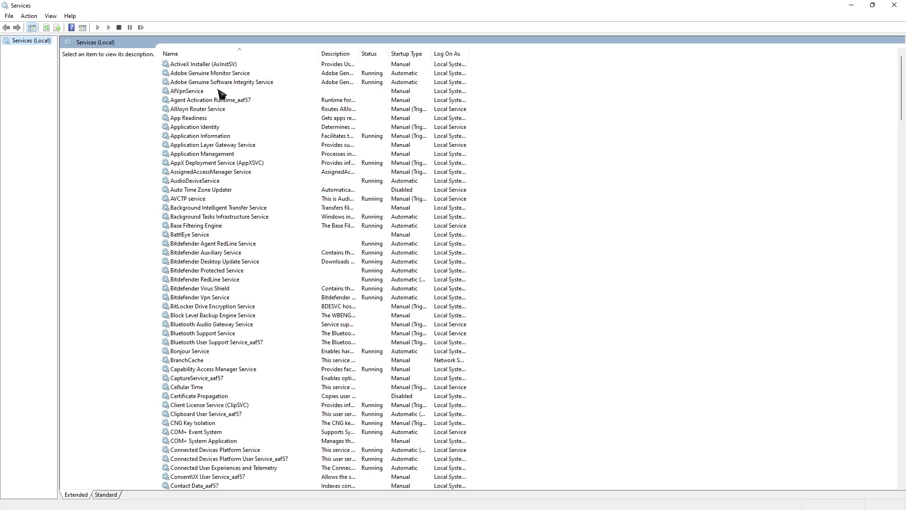
pyautogui.scroll(-10, 247, 163)
# - In Delivery Optimization's properties, choose Disabled as the startup type and close the dialog
pyautogui.rightClick(263, 287)
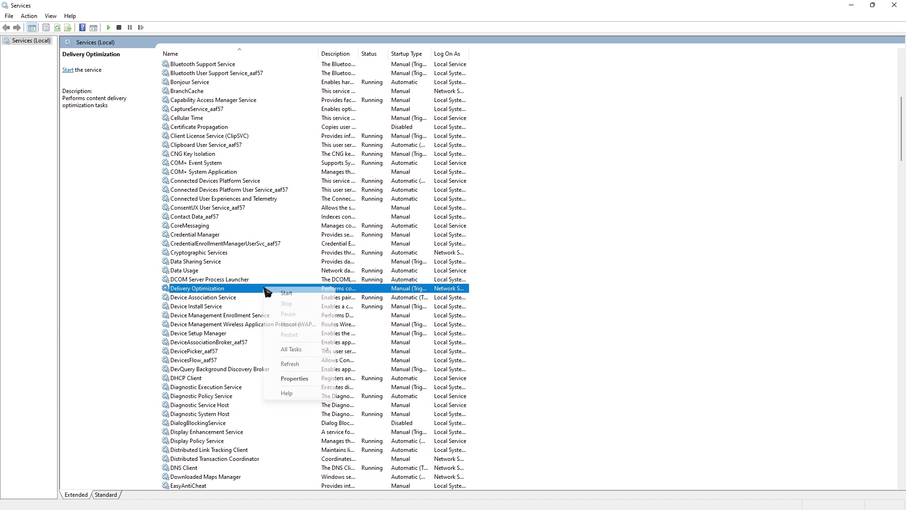
pyautogui.click(296, 379)
pyautogui.click(435, 250)
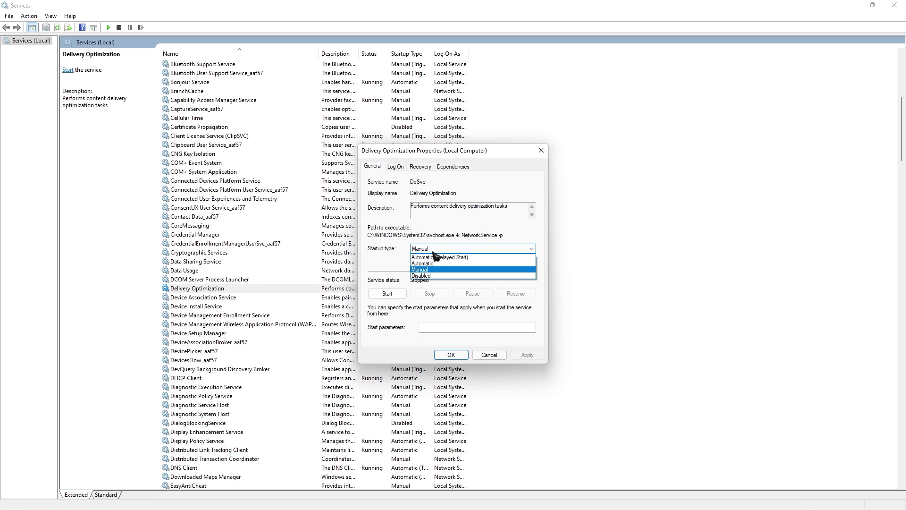
pyautogui.click(428, 269)
pyautogui.click(432, 248)
pyautogui.click(425, 276)
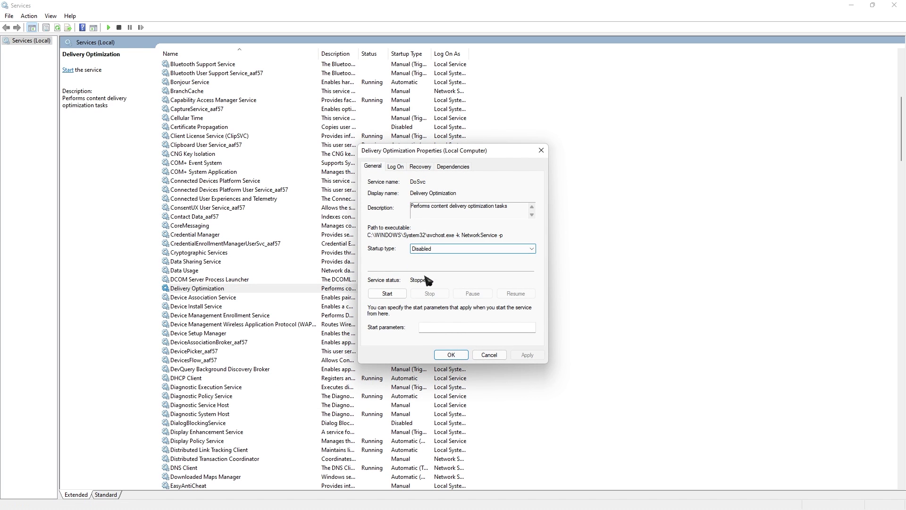
pyautogui.press('Escape')
pyautogui.scroll(-7, 218, 283)
# - Choose Disabled in the Startup type dropdown of Windows Update's properties
pyautogui.scroll(-20, 217, 281)
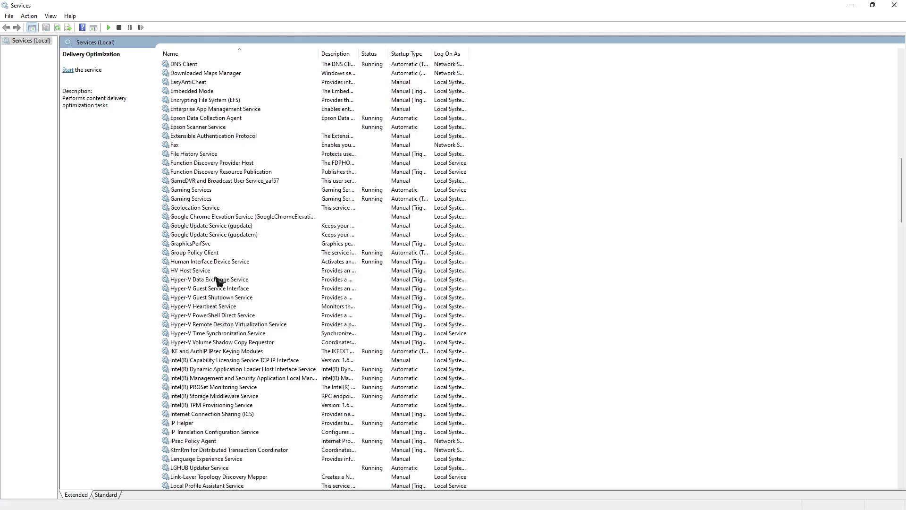
pyautogui.scroll(-20, 215, 275)
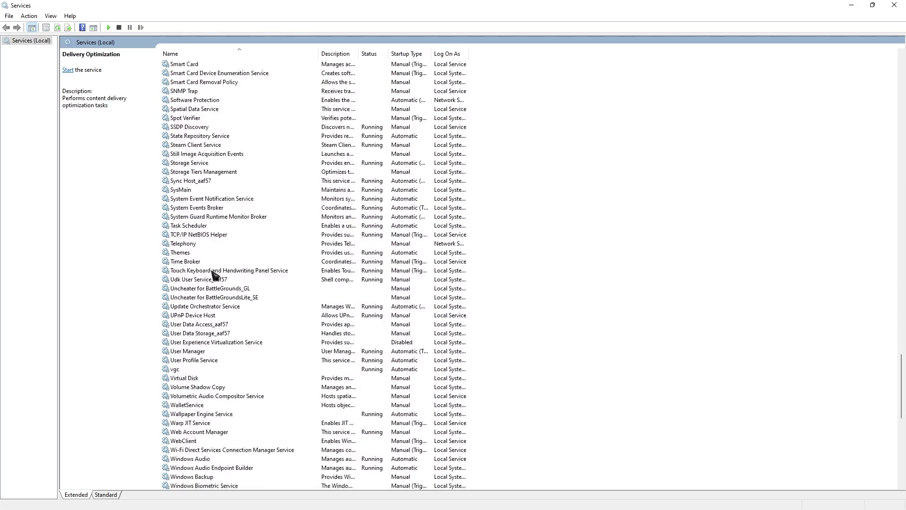
pyautogui.click(246, 369)
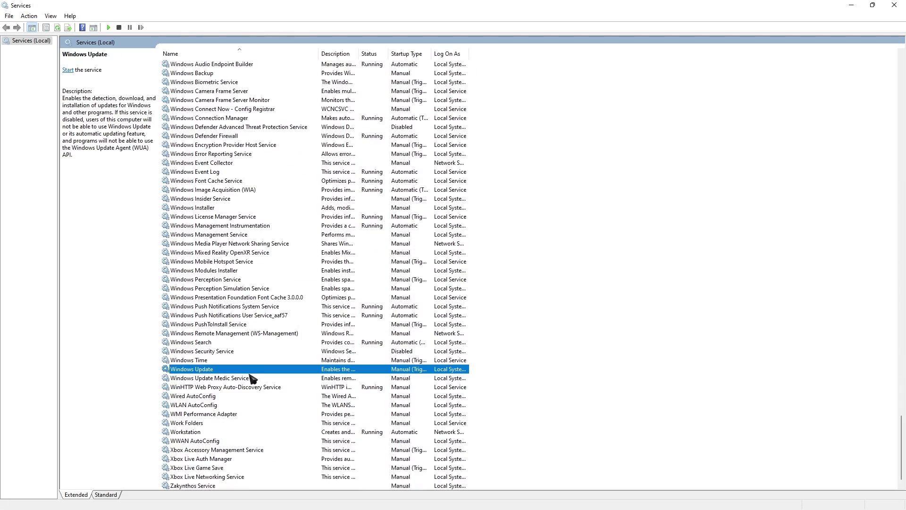
pyautogui.rightClick(251, 376)
pyautogui.click(278, 460)
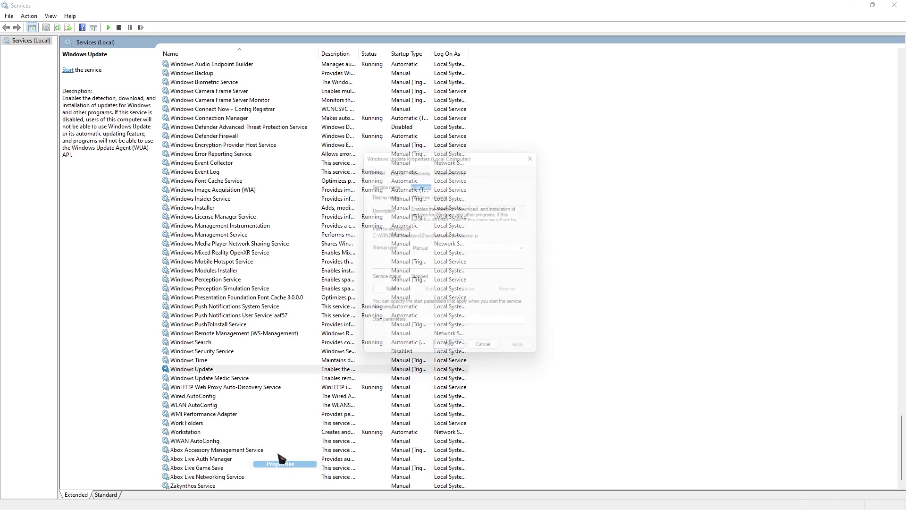
pyautogui.click(453, 249)
pyautogui.click(430, 278)
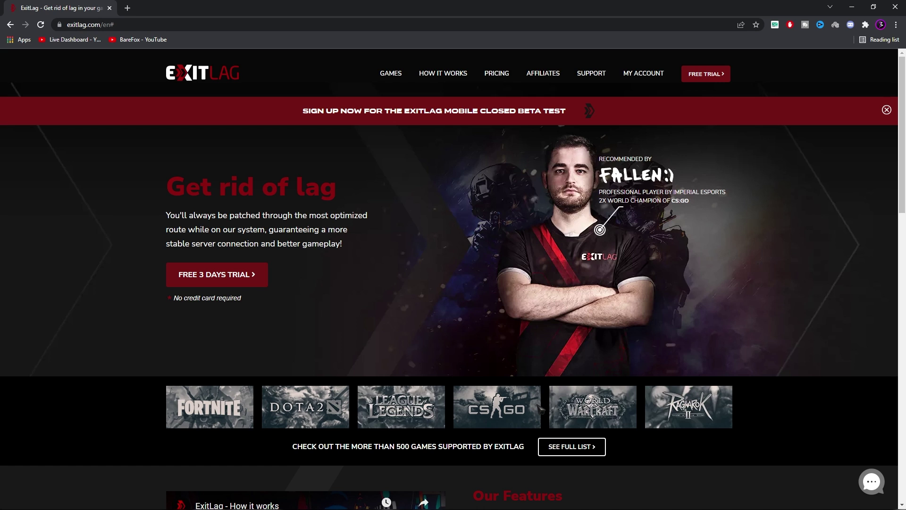
# - Minimize Chrome to the desktop and bring up the ExitLag desktop client
pyautogui.press('super+d')
pyautogui.press('super+Tab')
pyautogui.press('Escape')
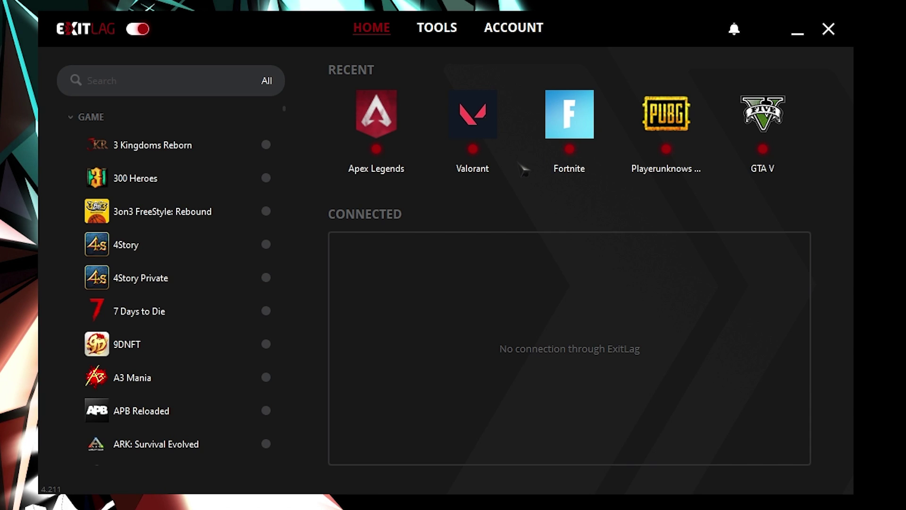
# - Search 'Valo' and select Valorant so ExitLag analyzes its routes to IN Mumbai01
pyautogui.click(166, 90)
pyautogui.write('Valo')
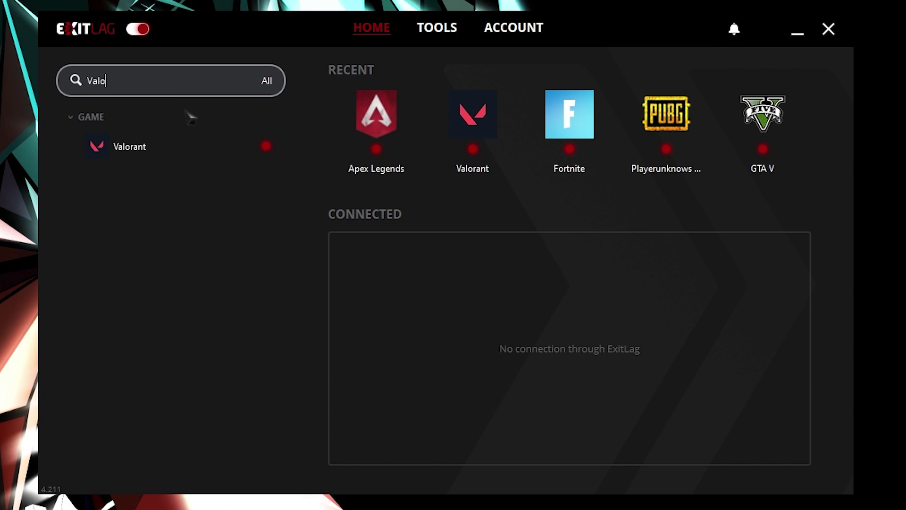
pyautogui.click(472, 116)
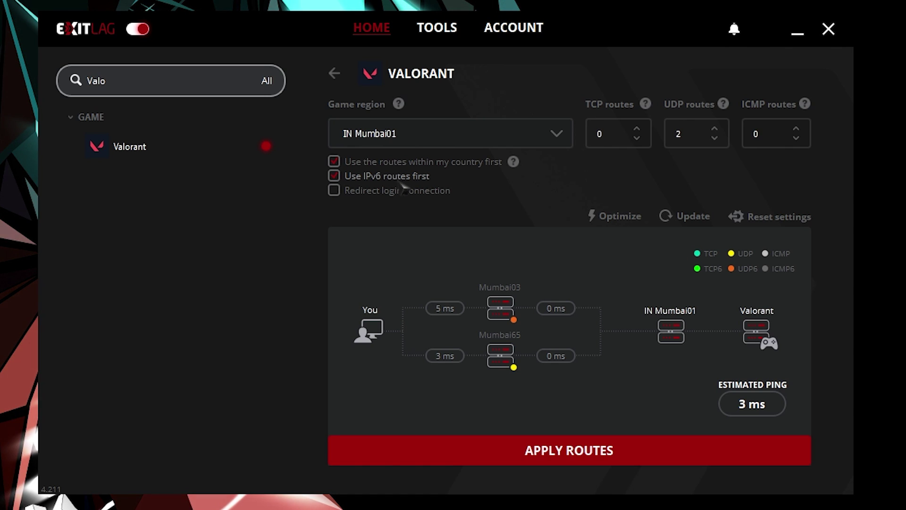
# - Compare estimated ping across game regions IN Mumbai01, Mumbai02, Mumbai03 and Mumbai04
pyautogui.click(406, 133)
pyautogui.scroll(-6, 425, 215)
pyautogui.scroll(4, 424, 217)
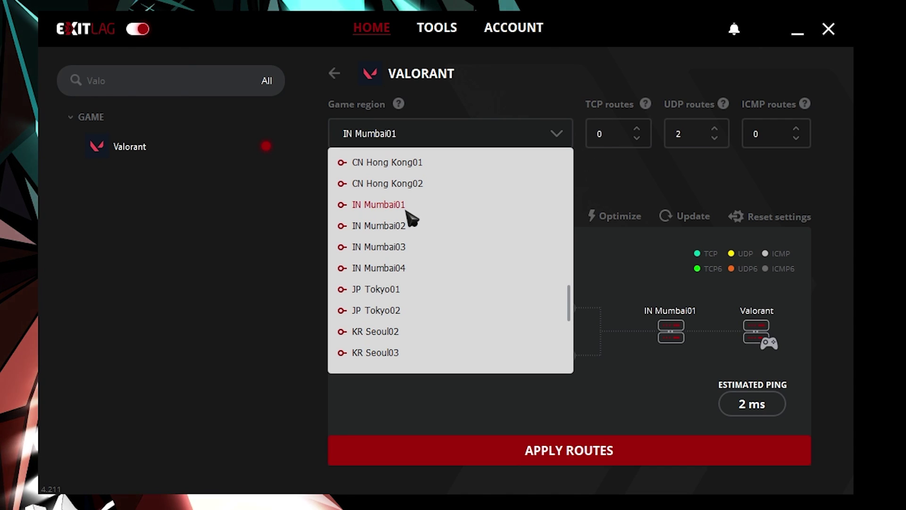
pyautogui.click(407, 211)
pyautogui.click(432, 135)
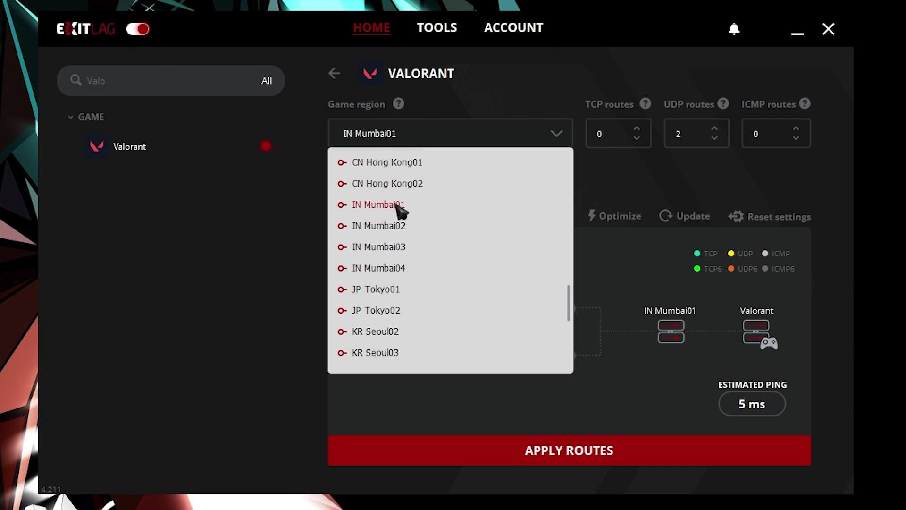
pyautogui.click(394, 226)
pyautogui.click(420, 140)
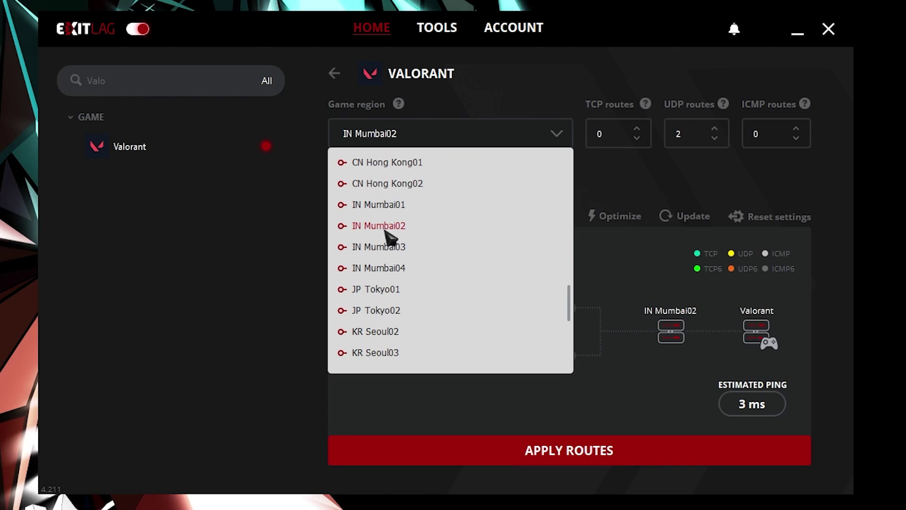
pyautogui.click(390, 246)
pyautogui.click(410, 136)
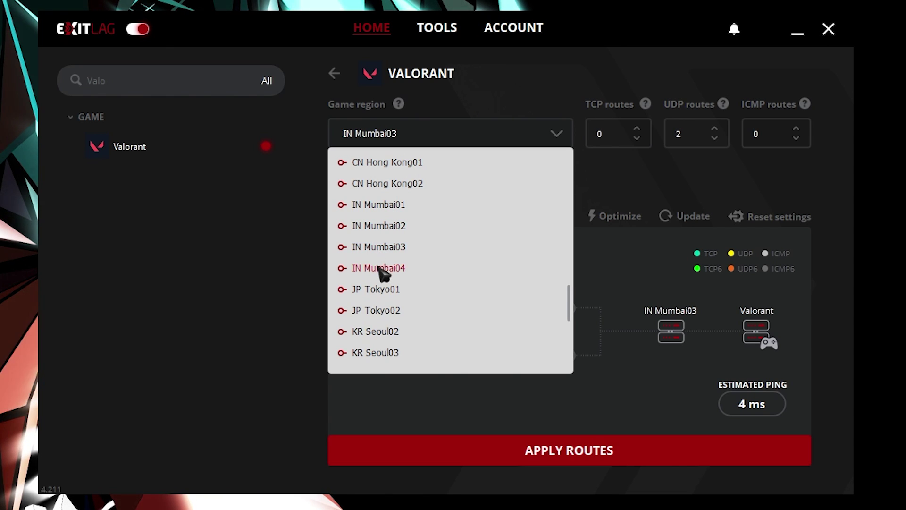
pyautogui.click(381, 266)
# - Prefer routes within the home country, settle on IN Mumbai01, and apply the Valorant routes
pyautogui.click(334, 161)
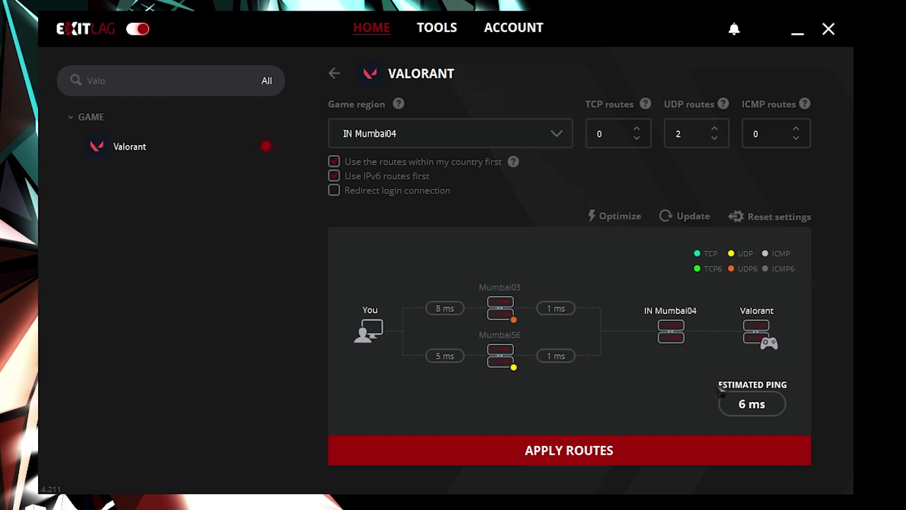
pyautogui.click(441, 137)
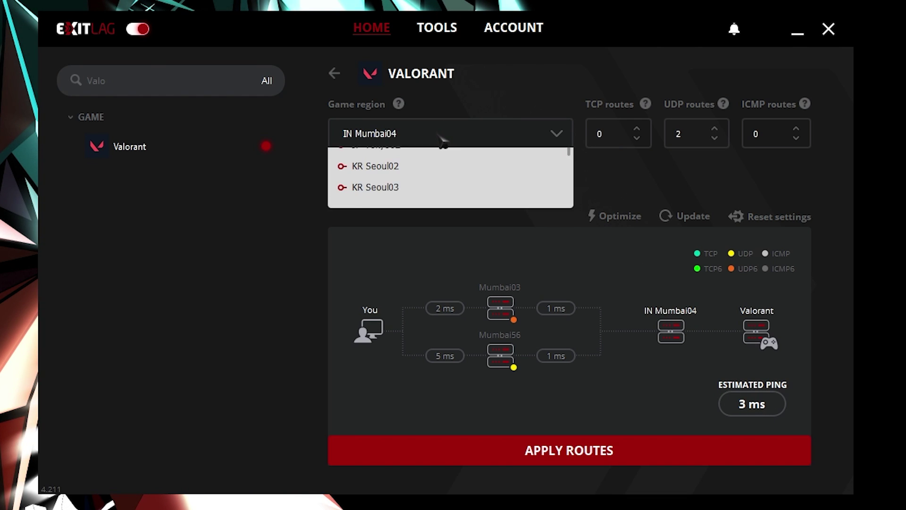
pyautogui.click(379, 204)
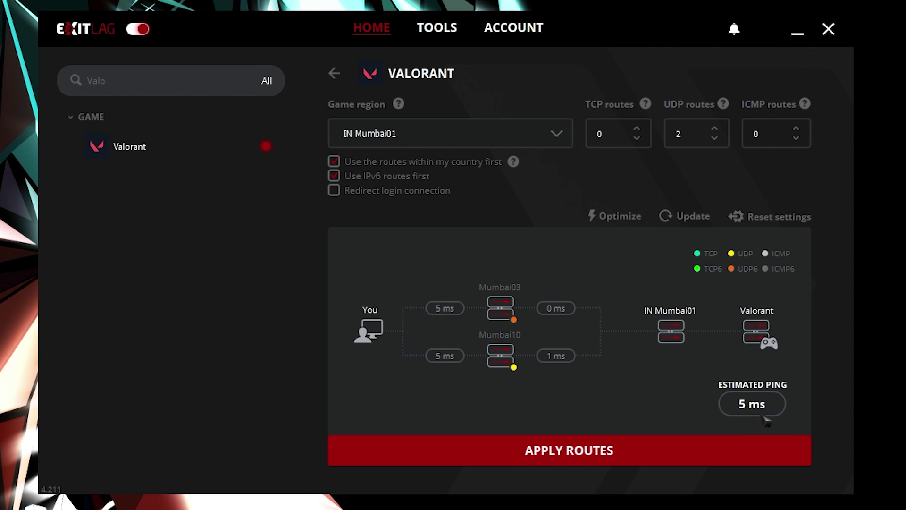
pyautogui.click(441, 141)
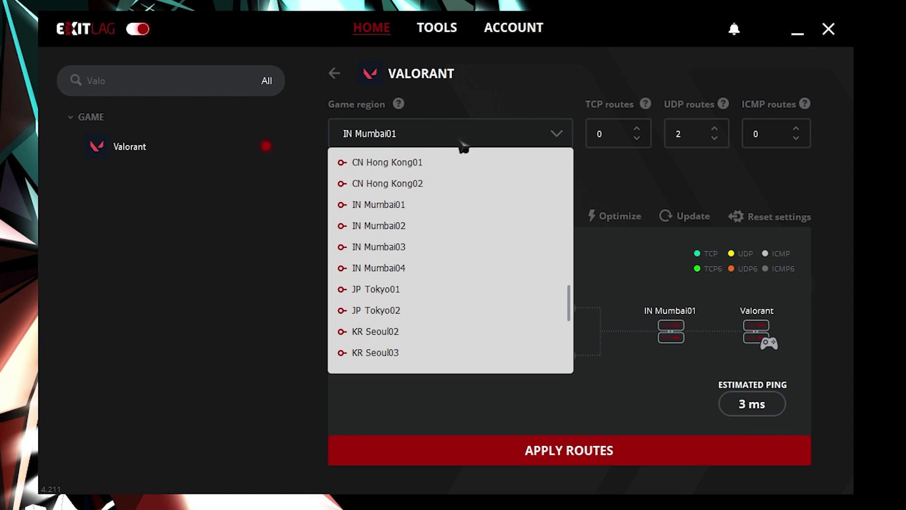
pyautogui.click(547, 110)
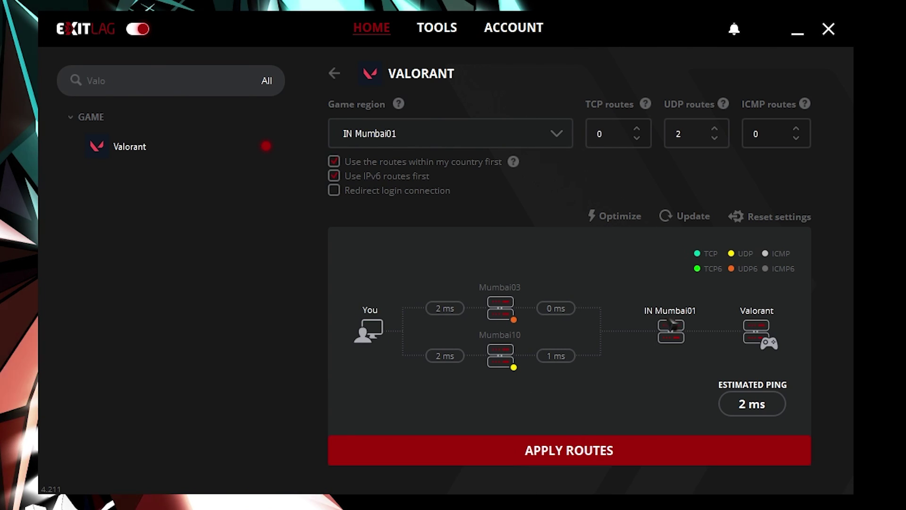
pyautogui.click(599, 462)
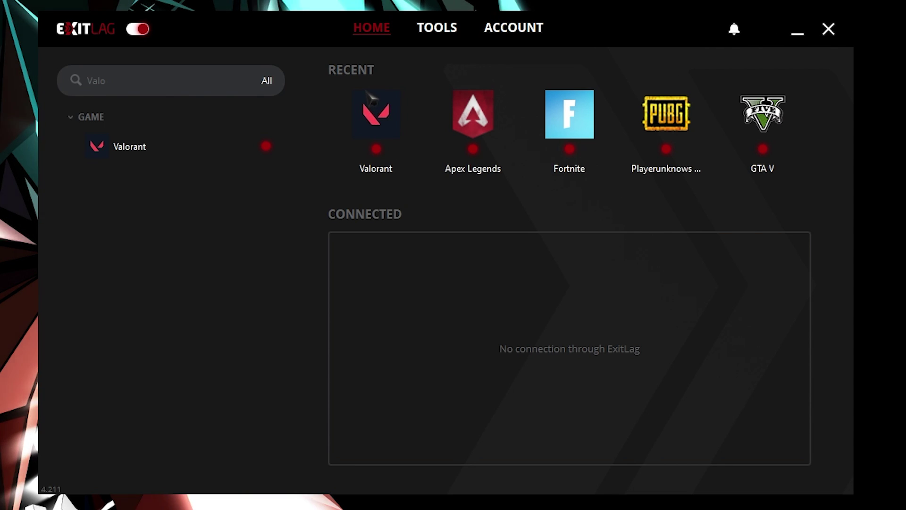
# - Review ExitLag's FPS Boost optimizations under Tools, then minimize the ExitLag window
pyautogui.click(441, 33)
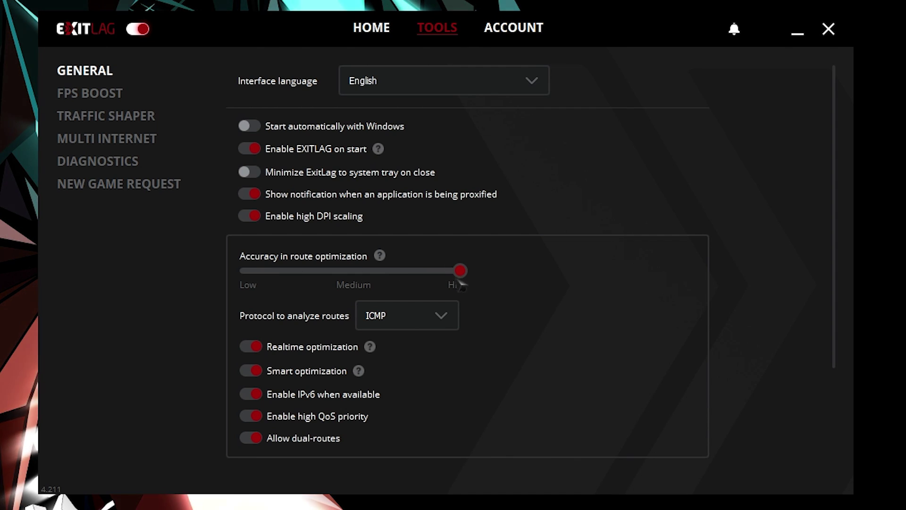
pyautogui.click(101, 94)
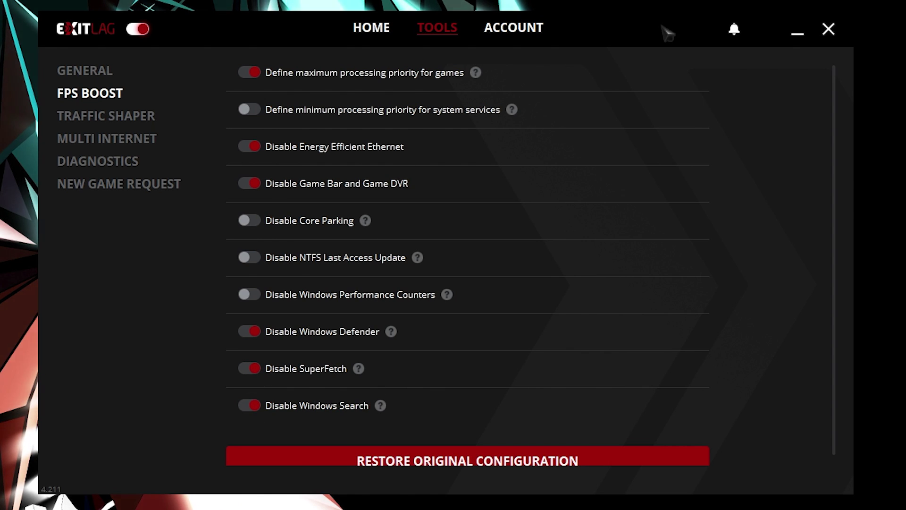
pyautogui.press('super+d')
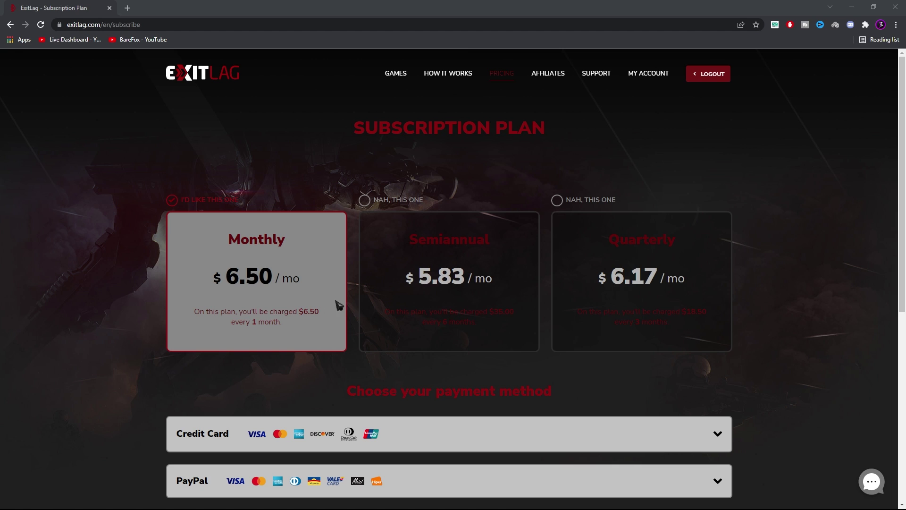
pyautogui.scroll(-2, 376, 294)
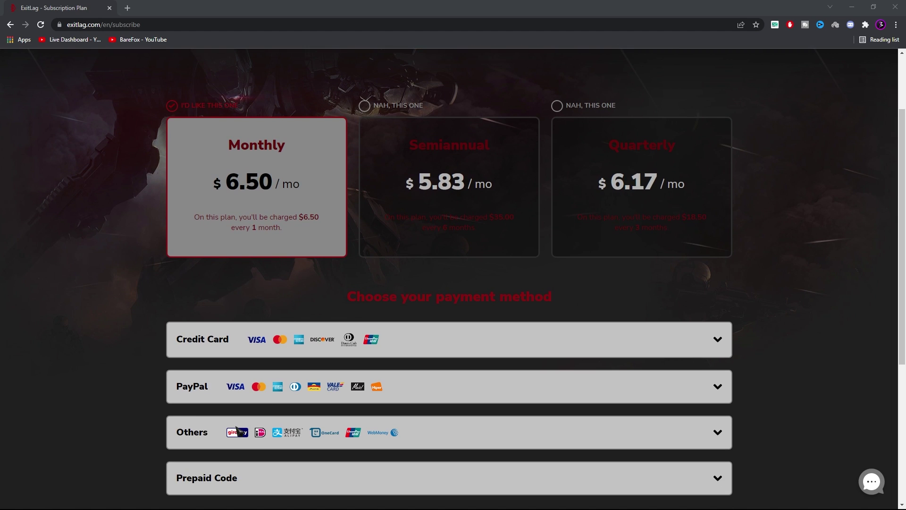
pyautogui.scroll(2, 240, 431)
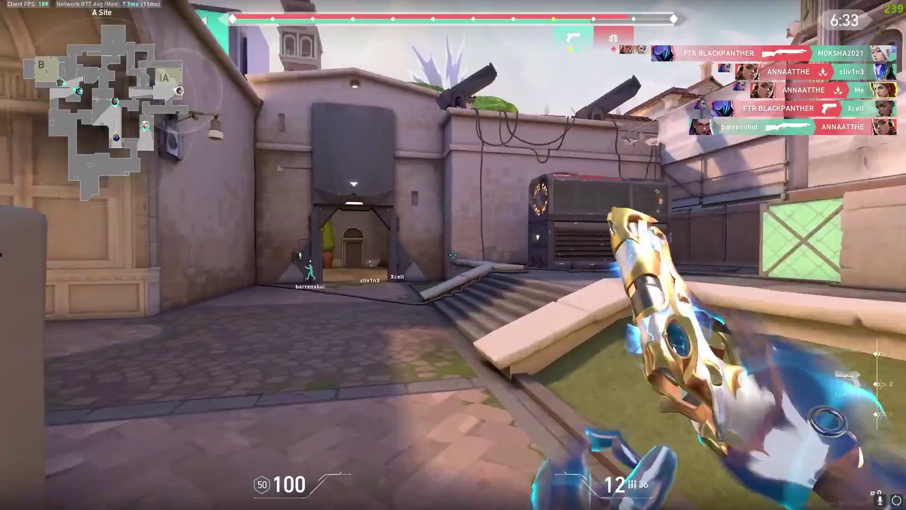
# - Swap to the knife on A Site, then ready Sova's Shock Bolt ability
pyautogui.press('w')
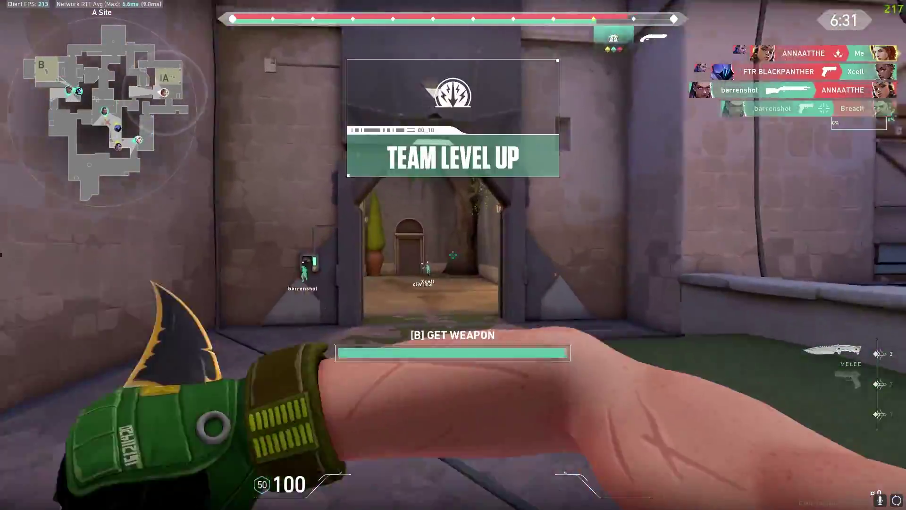
pyautogui.press('q')
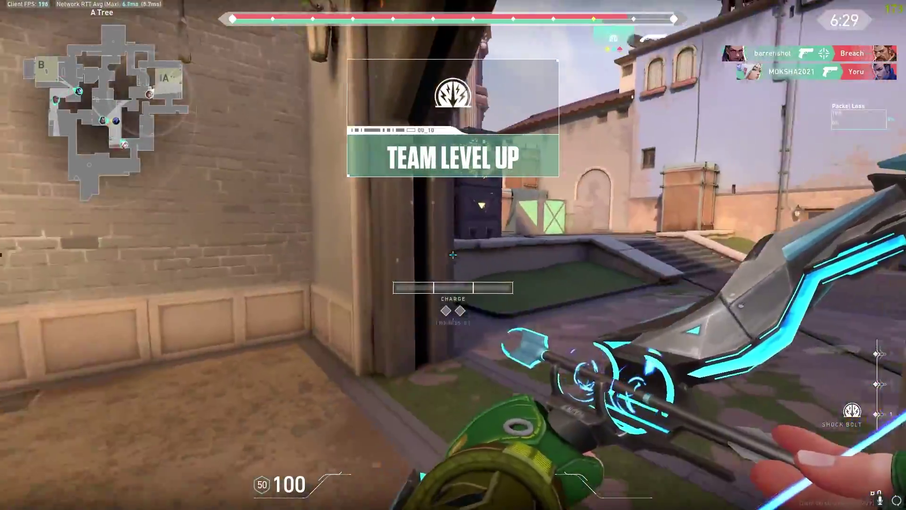